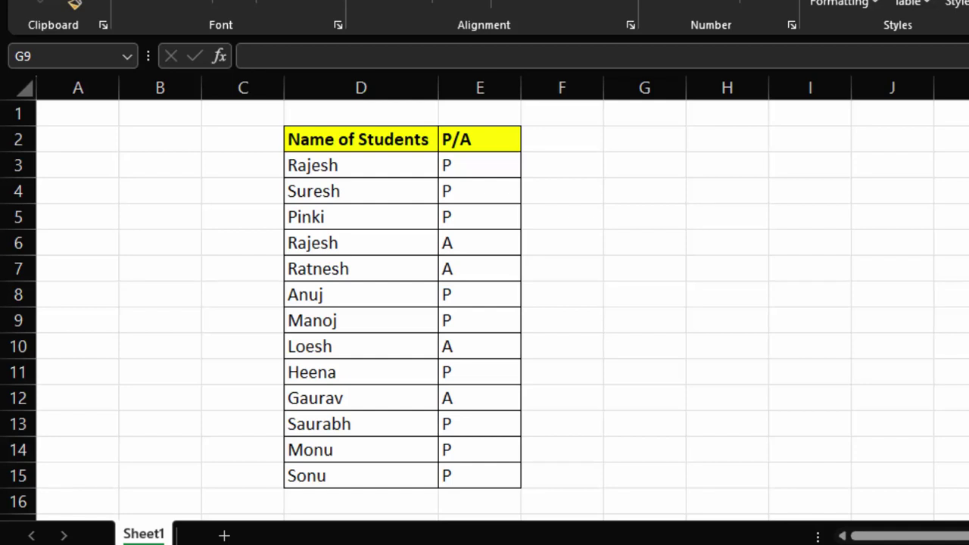
Select the student names from Rajesh to Sonu, then widen column D so they fit
left_click(336, 168)
left_click_drag(336, 168, 355, 470)
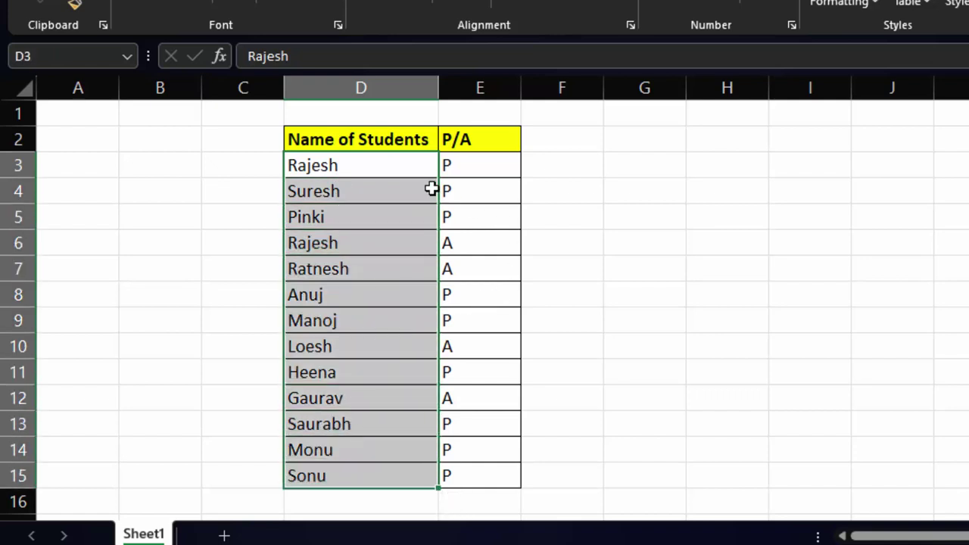
left_click(457, 166)
left_click_drag(460, 189, 478, 485)
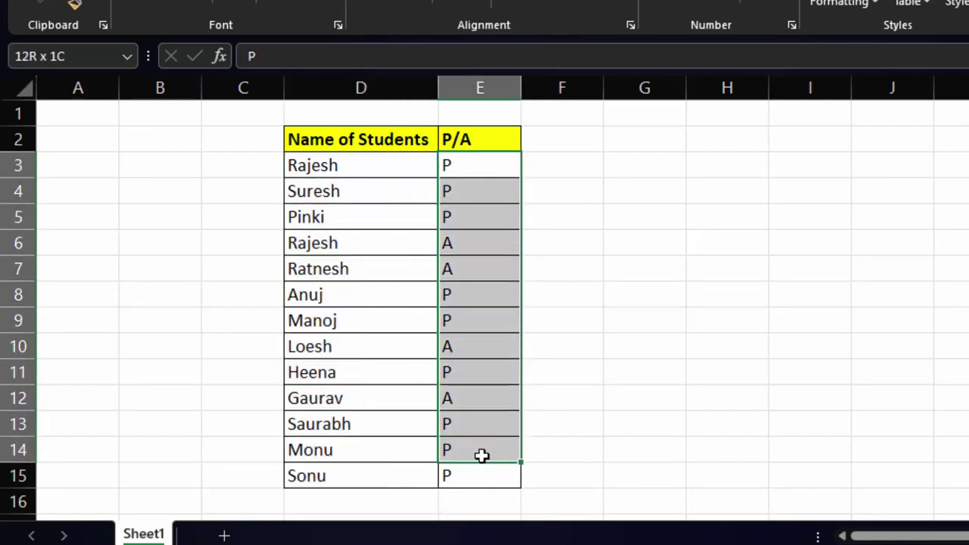
left_click_drag(321, 165, 352, 471)
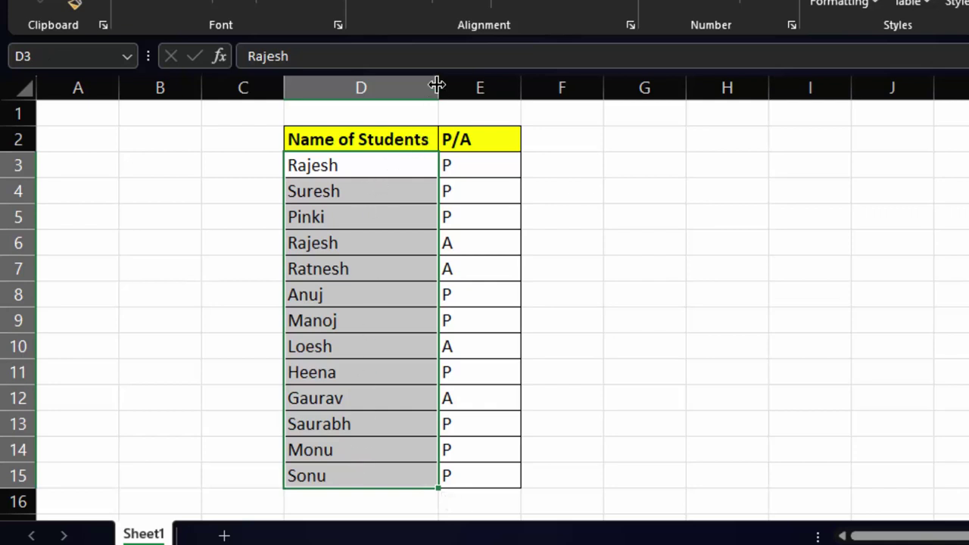
left_click_drag(439, 89, 448, 114)
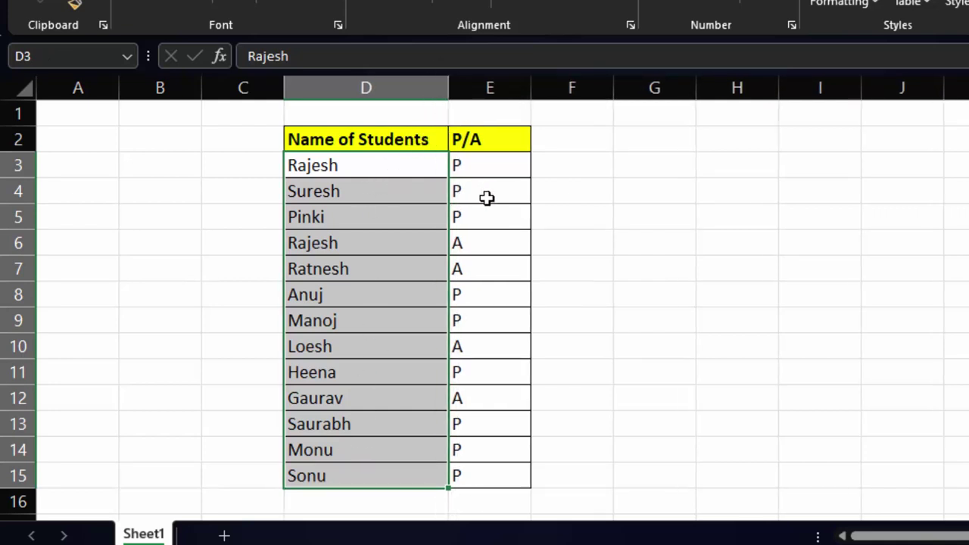
Label G5 Present and G6 Absent, and give G5:H6 All Borders
left_click(657, 218)
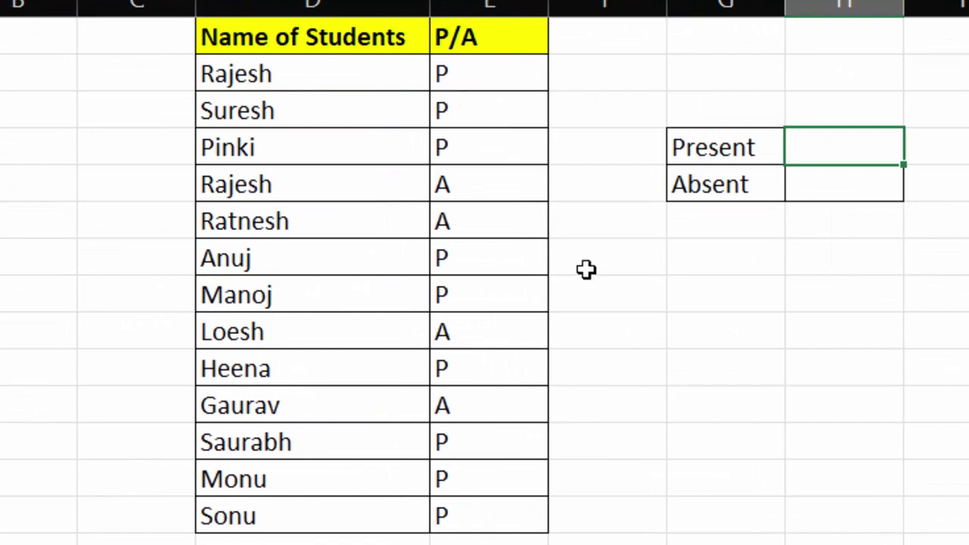
left_click(625, 318)
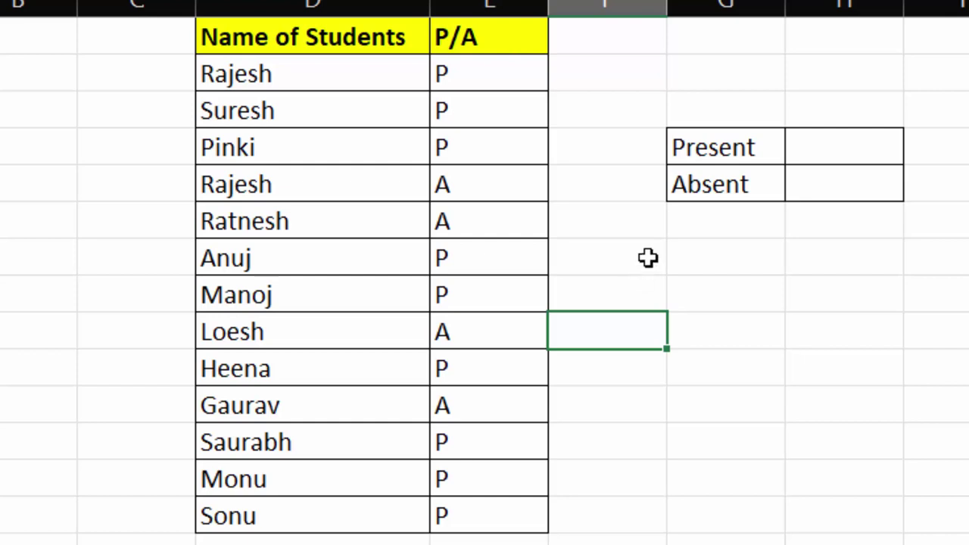
Enter =COUNTIF(E3:E15,"P") in H5 so the Present count shows 9
left_click(848, 158)
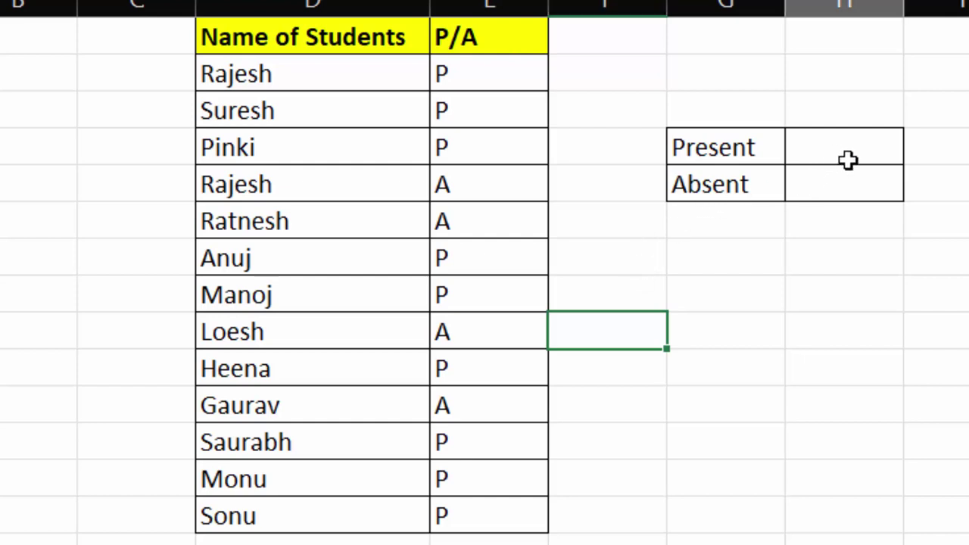
type("=c")
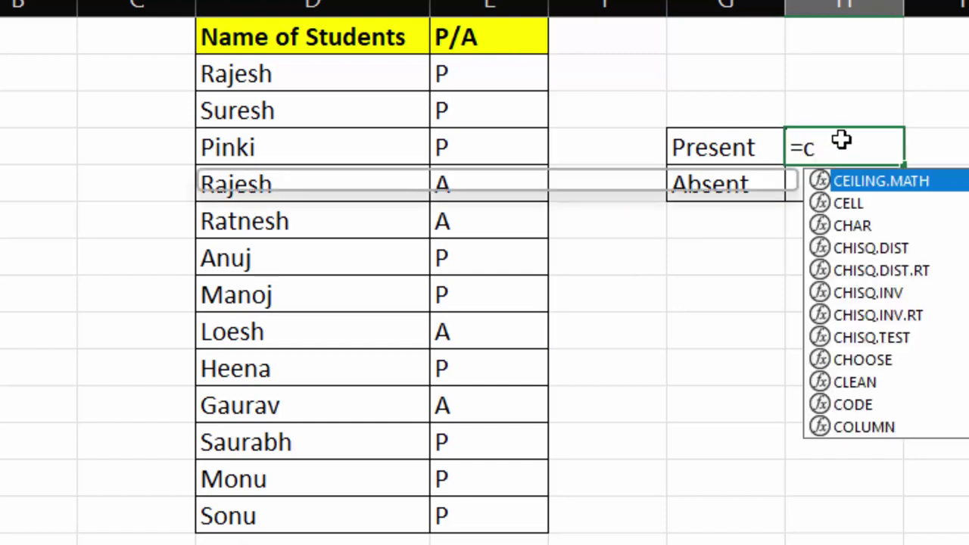
type("oun")
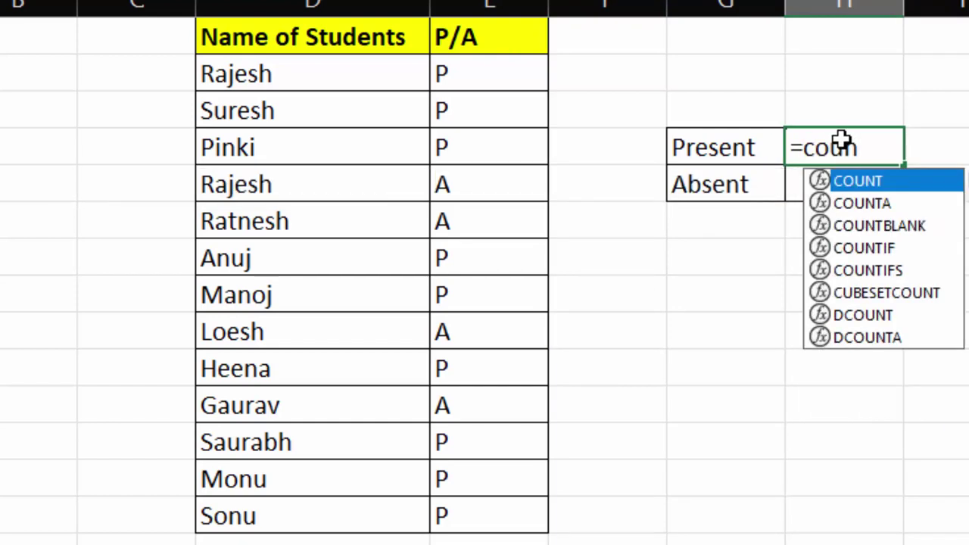
key("Down")
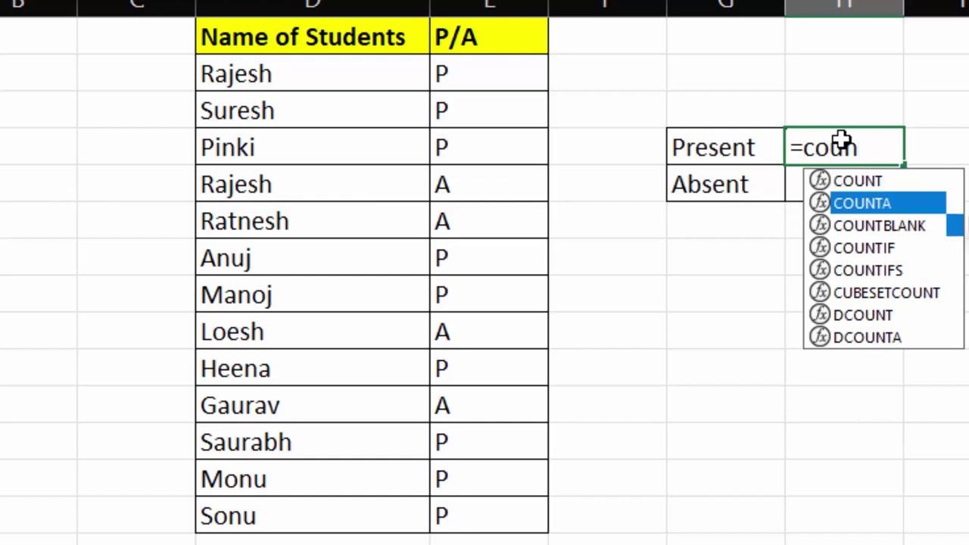
key("Down")
key("Down")
key("Tab")
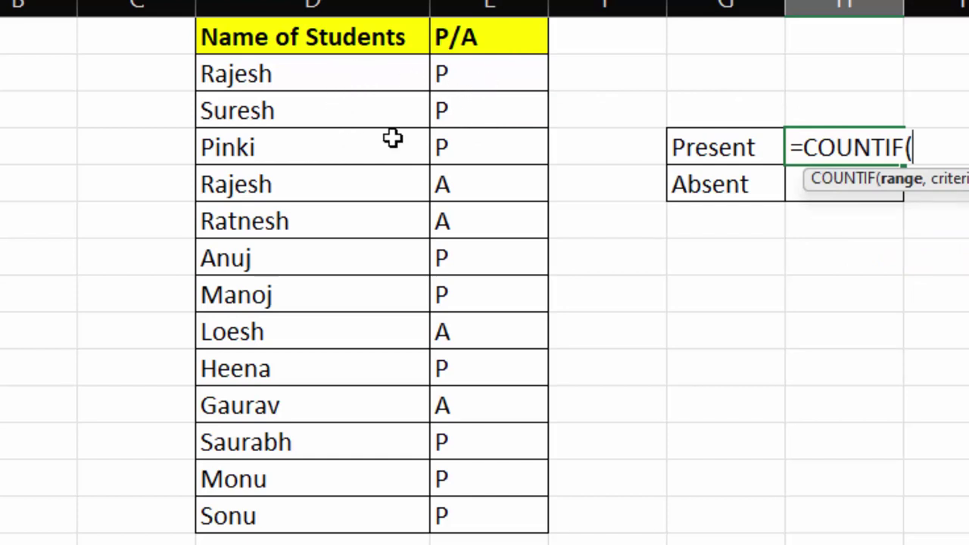
left_click(463, 78)
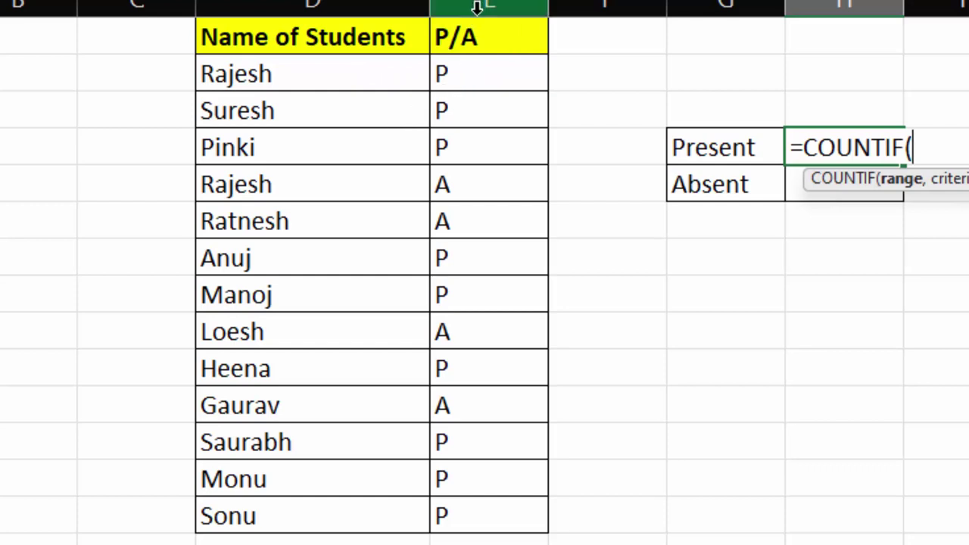
left_click_drag(471, 67, 464, 512)
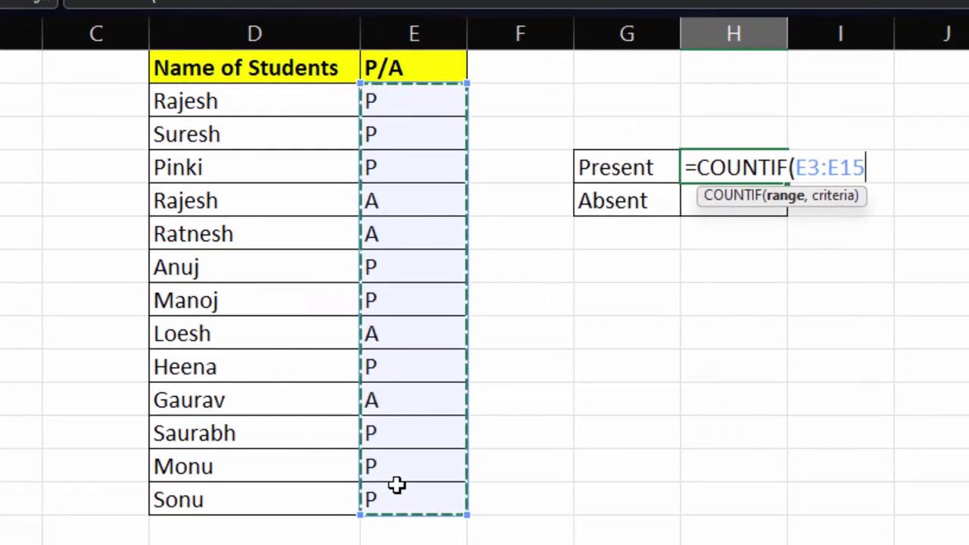
type(",\"P")
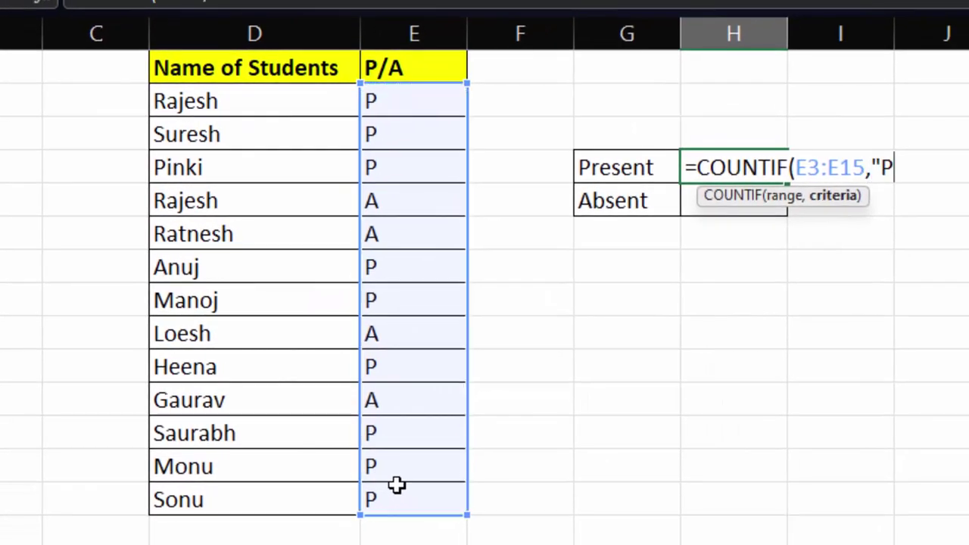
type("\")")
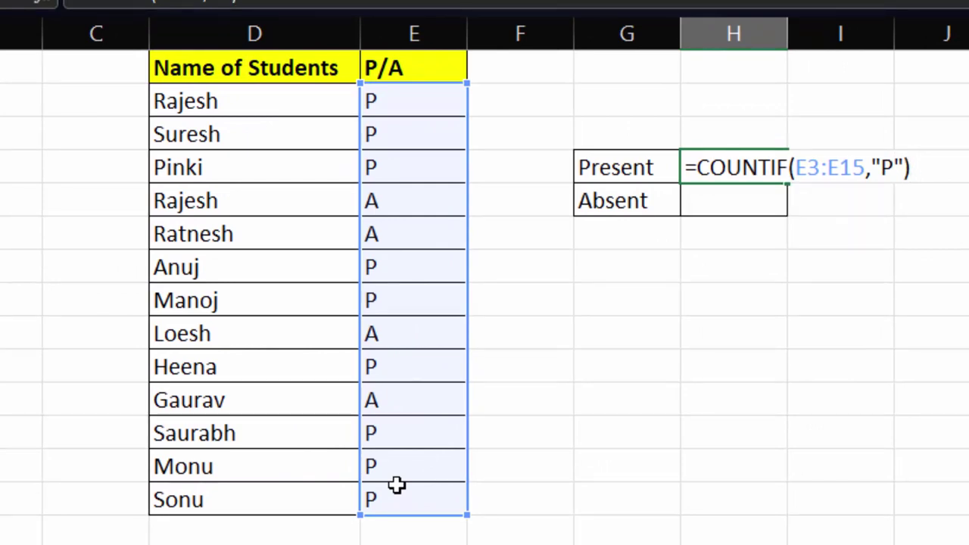
key("Return")
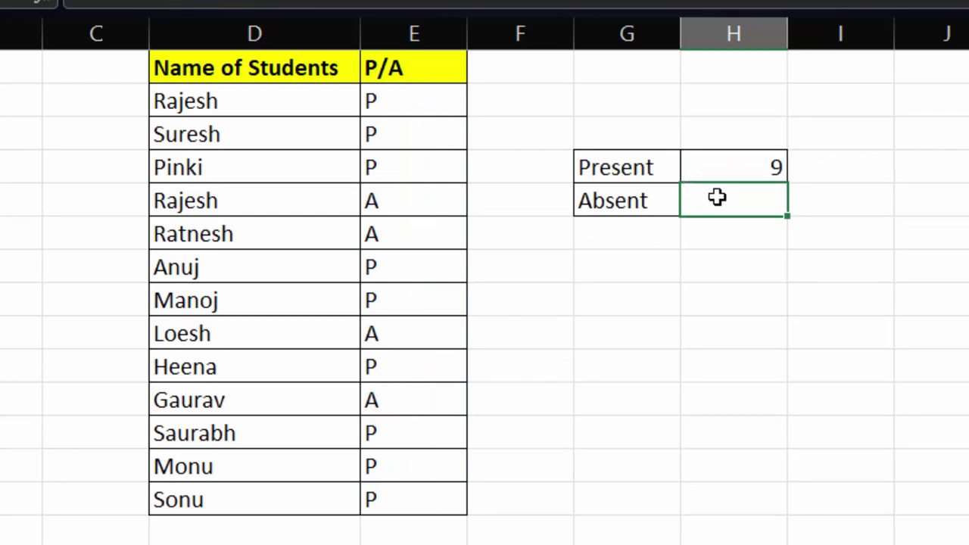
Enter =COUNTIF(E:E,"A") in the Absent count cell so it shows 4
type("=cou")
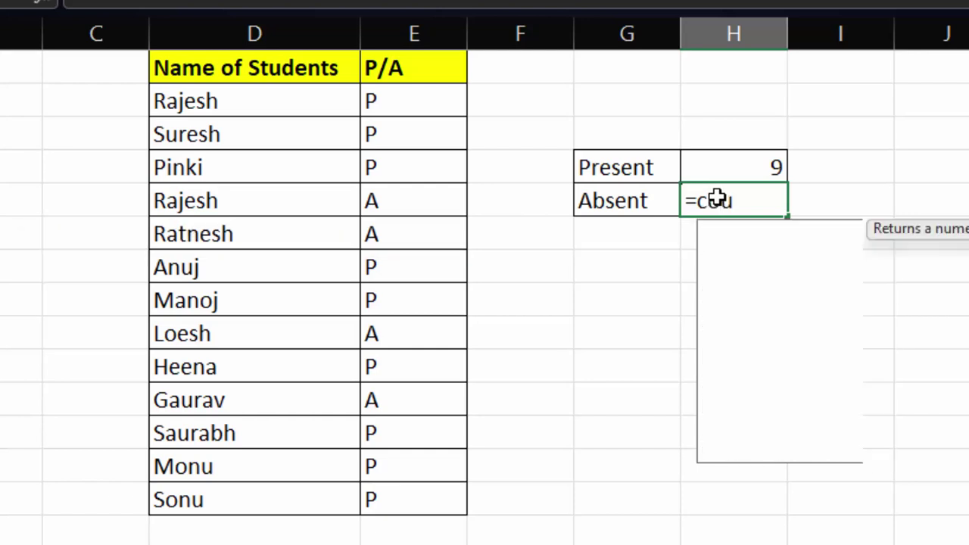
type("ntif")
key("Tab")
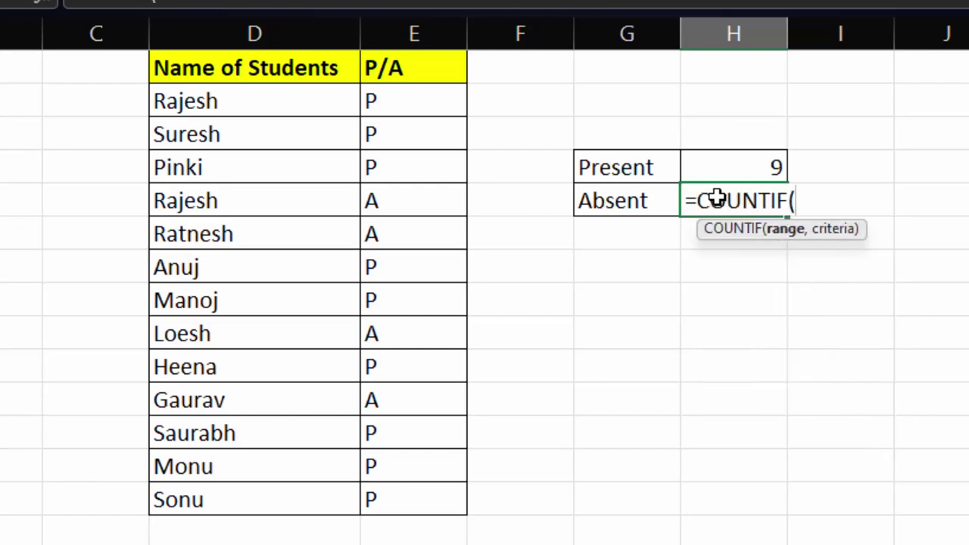
left_click_drag(398, 97, 408, 494)
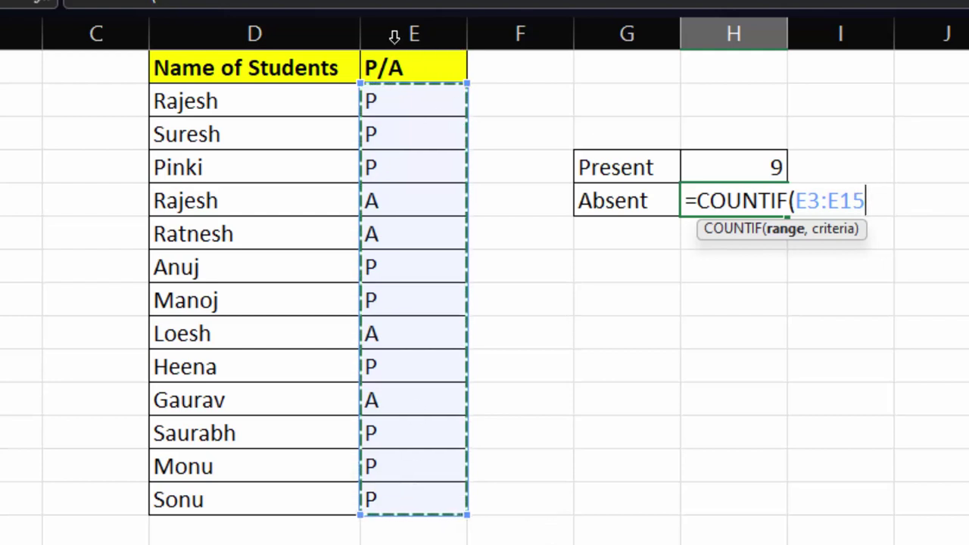
left_click(415, 33)
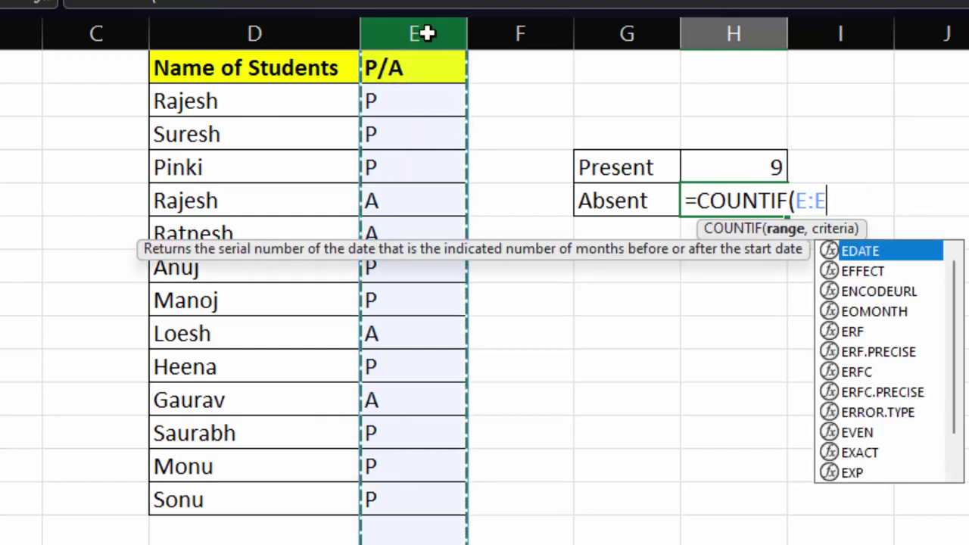
type(",")
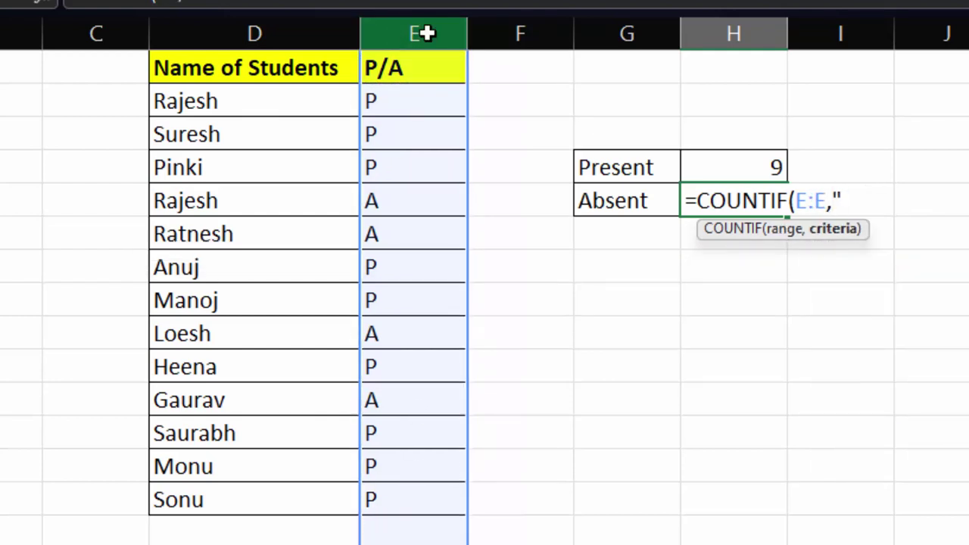
type(")")
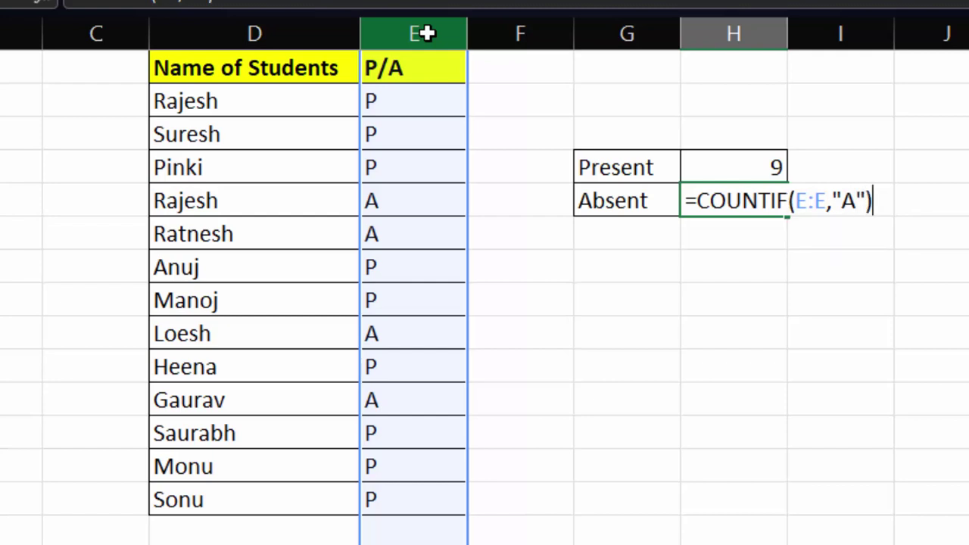
key("Return")
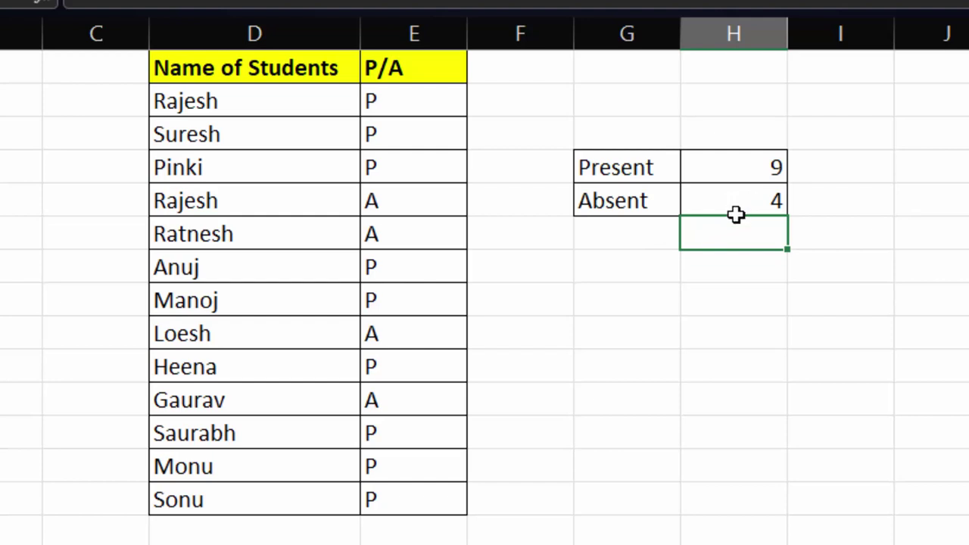
left_click(747, 194)
double_click(748, 194)
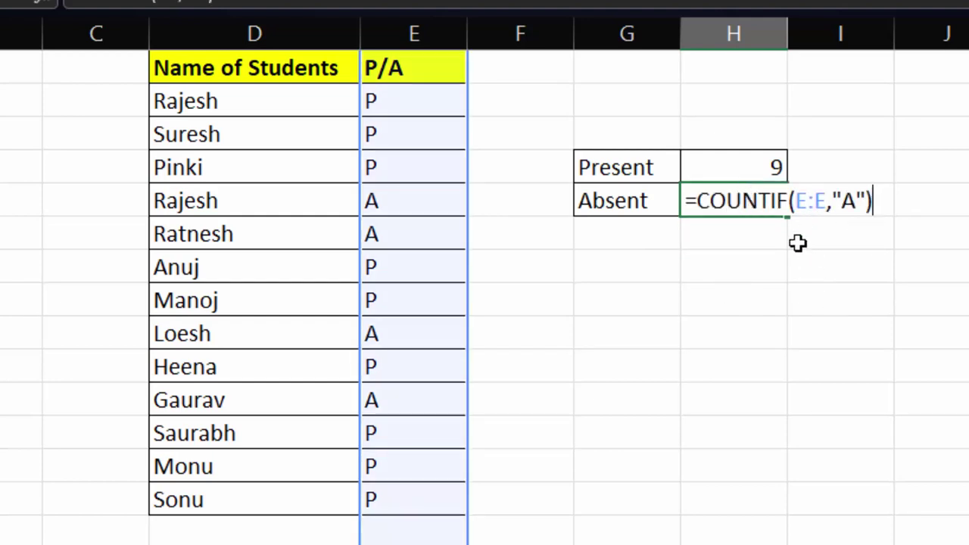
key("Return")
scroll(567, 348, "down", 1)
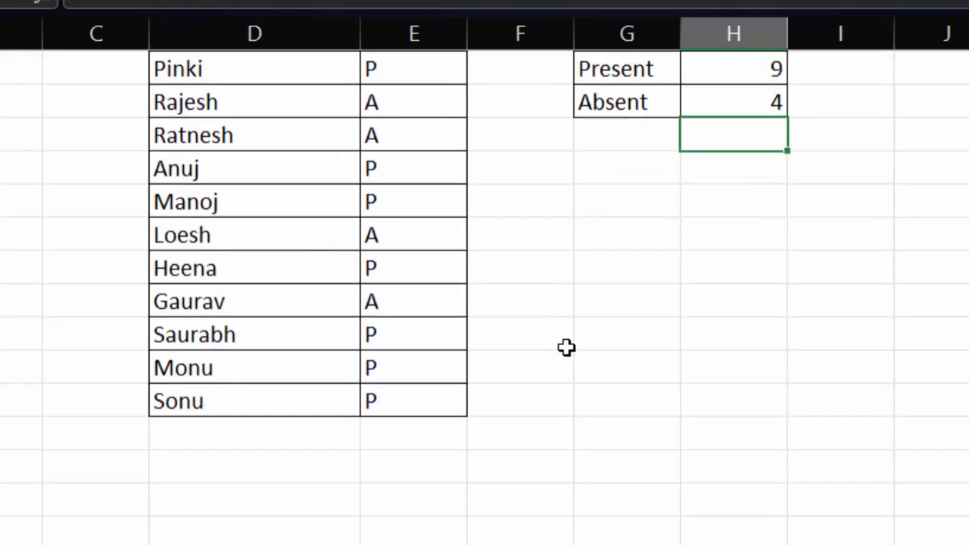
Type the new names Kundan, Sumit, Amit, Yvraj and Surabhi below Sonu in column D
left_click(260, 424)
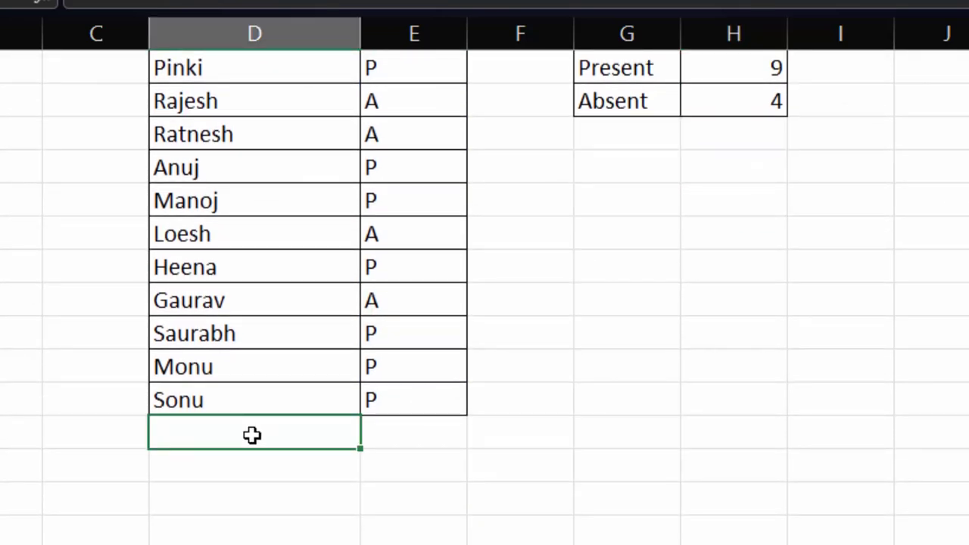
type("Kundan")
key("Return")
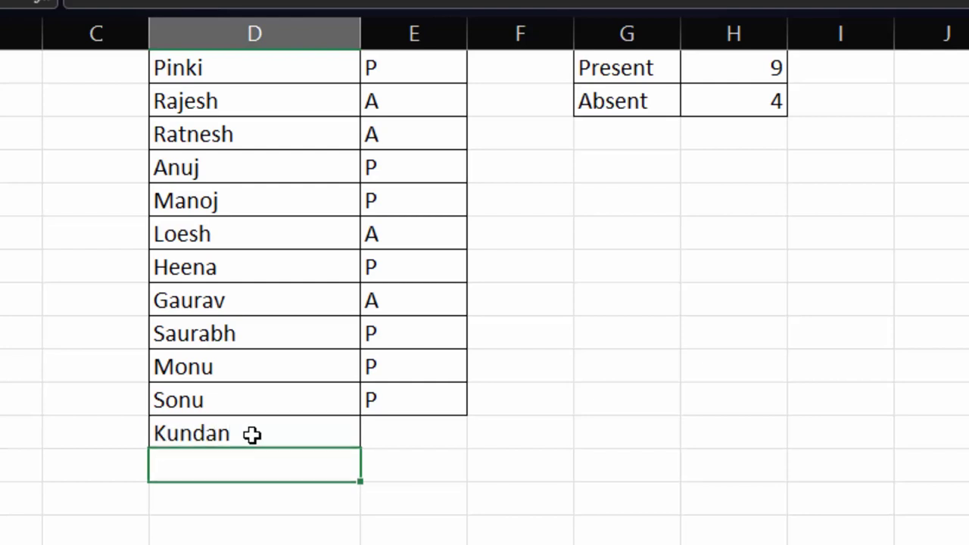
type("Sumi")
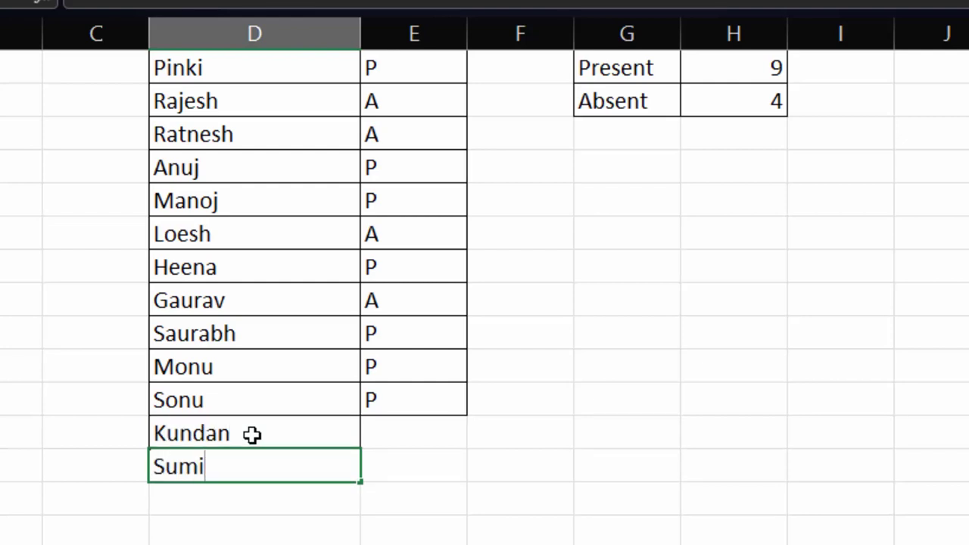
type("t")
key("Return")
type("Ami")
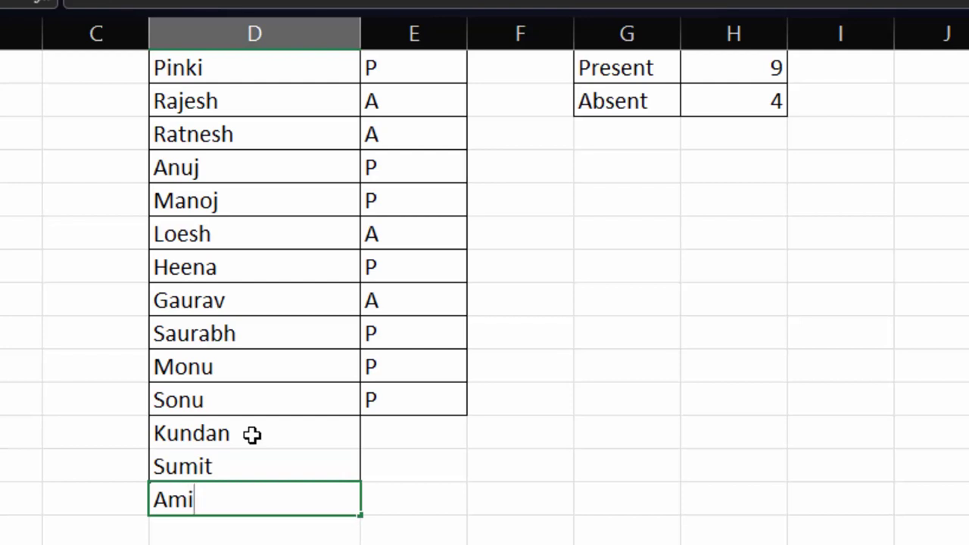
type("t")
key("Return")
type("Yvraj")
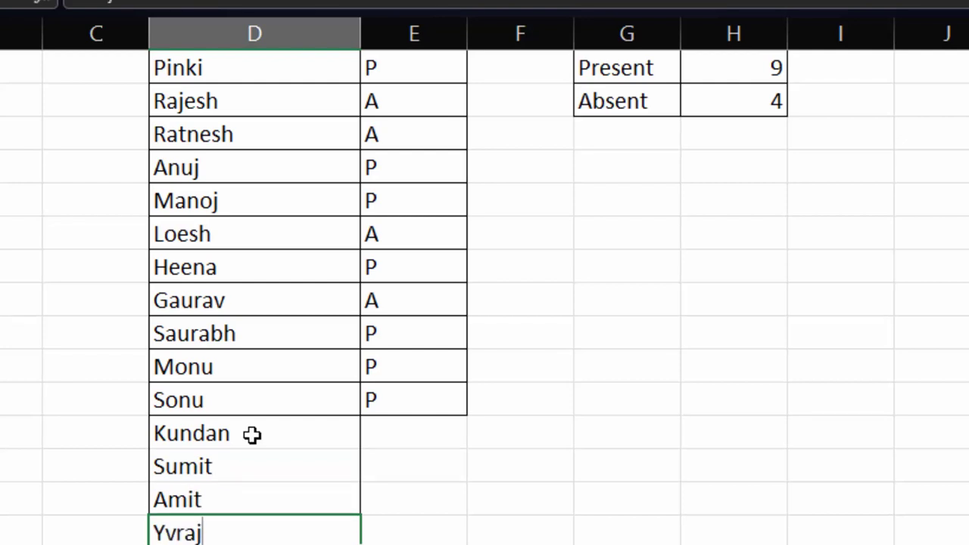
key("Return")
type("Su")
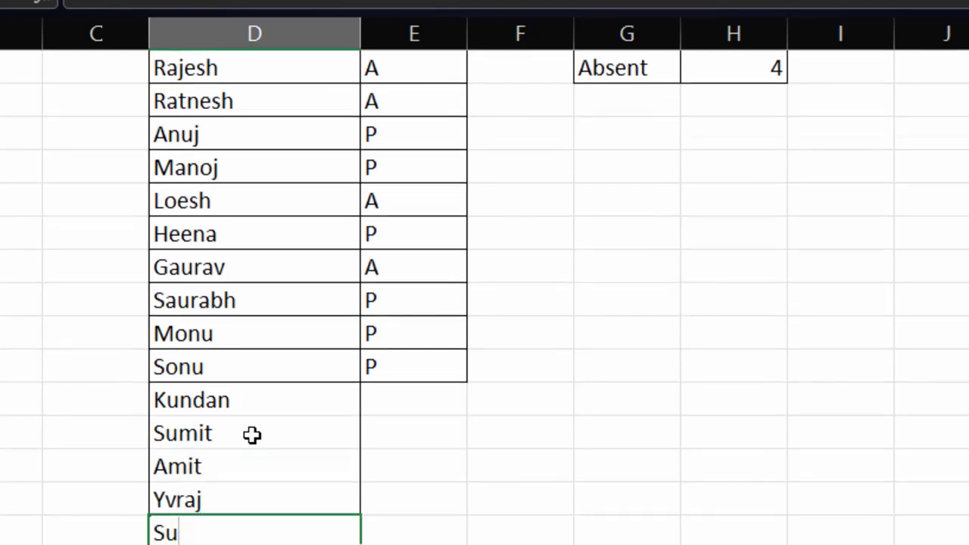
type("rabhi")
key("Return")
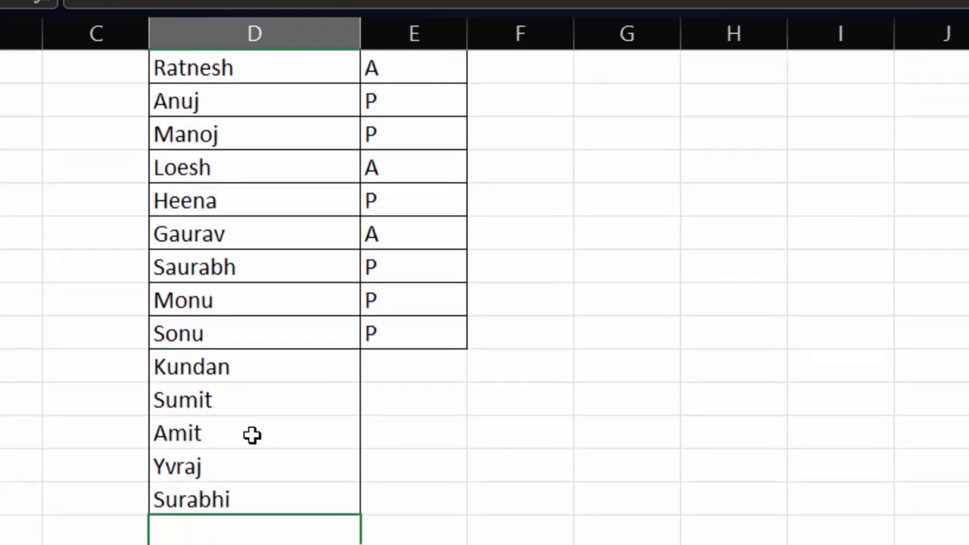
Mark the new students A, A, P, A, P in column E
left_click(461, 361)
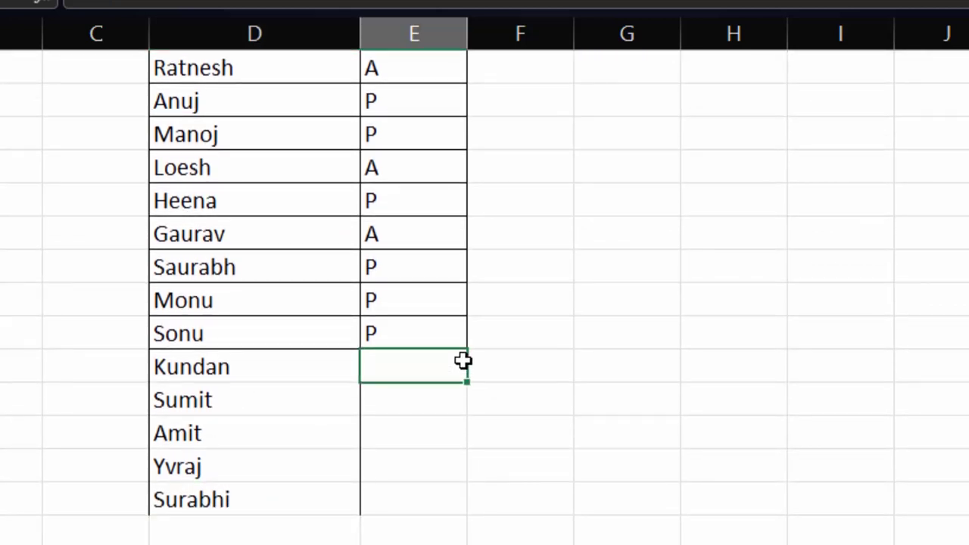
type("A")
key("Return")
type("A")
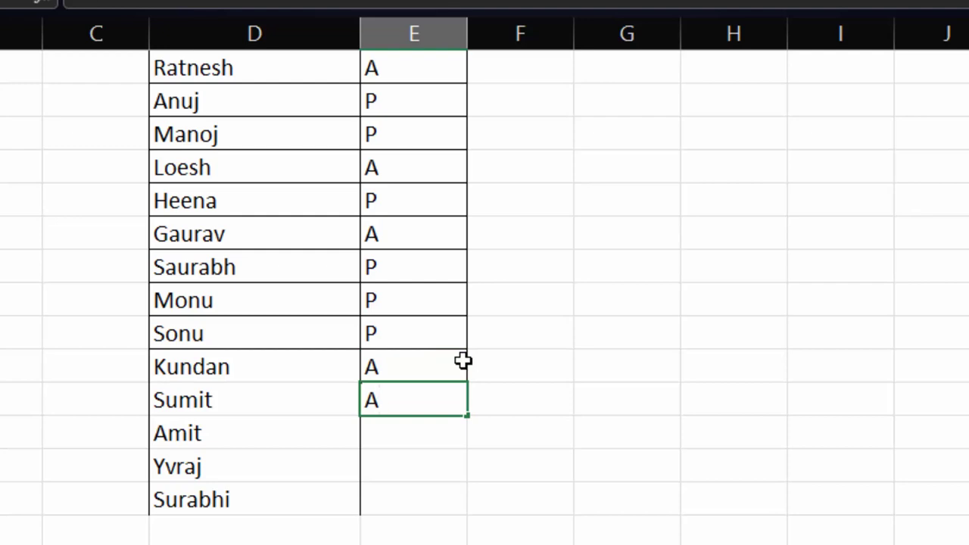
key("Return")
type("P")
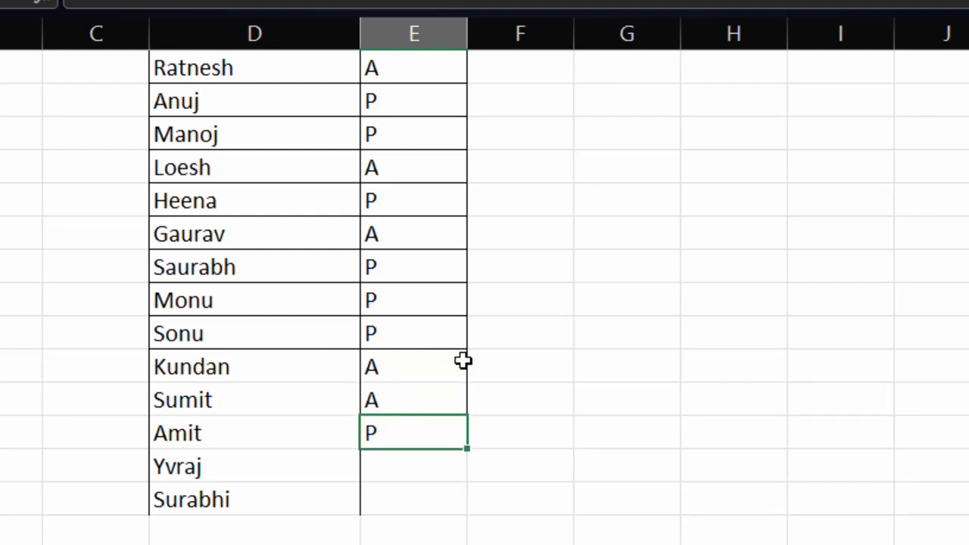
key("Return")
type("A")
key("Return")
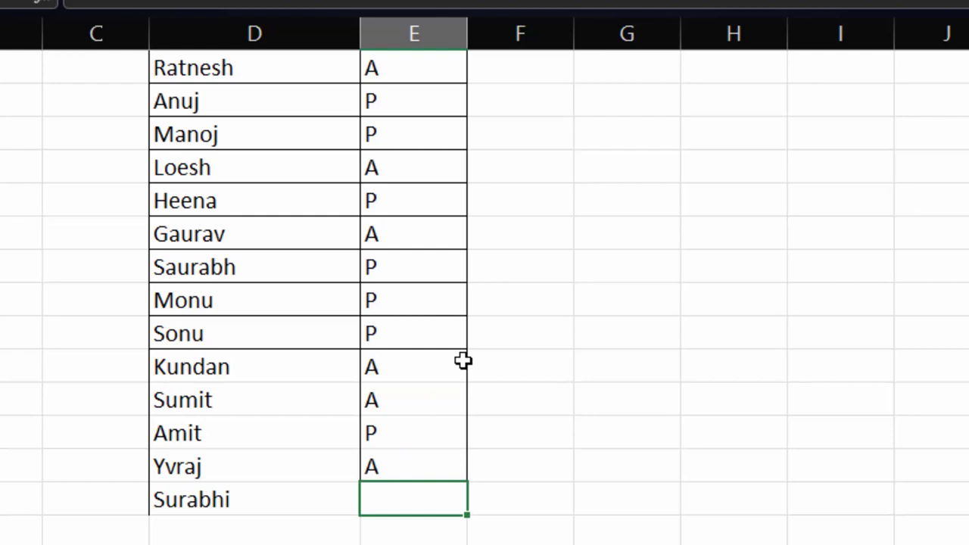
type("P")
left_click(626, 320)
scroll(627, 320, "up", 2)
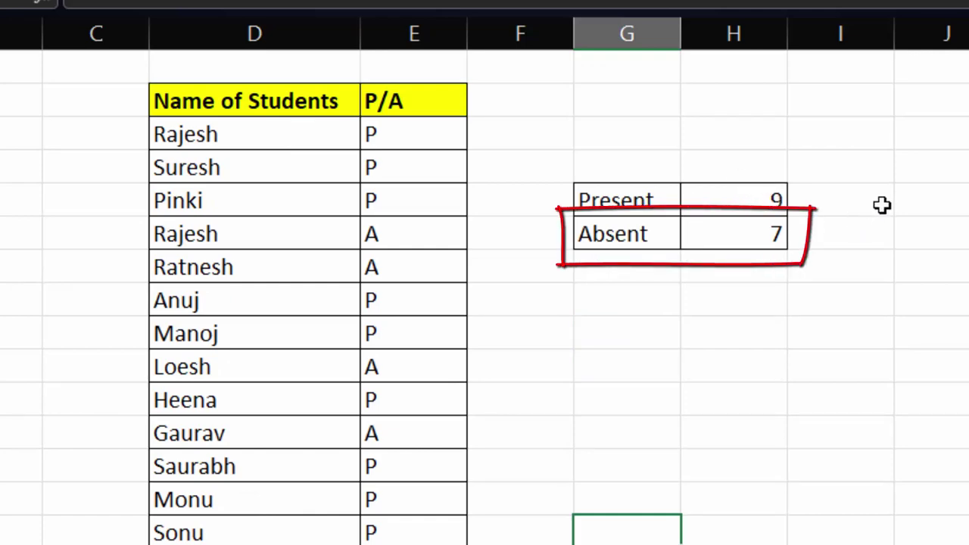
Enter =COUNTIF(E:E,"P") in column J on the Present row, returning 11
left_click(955, 199)
type("=")
type("co")
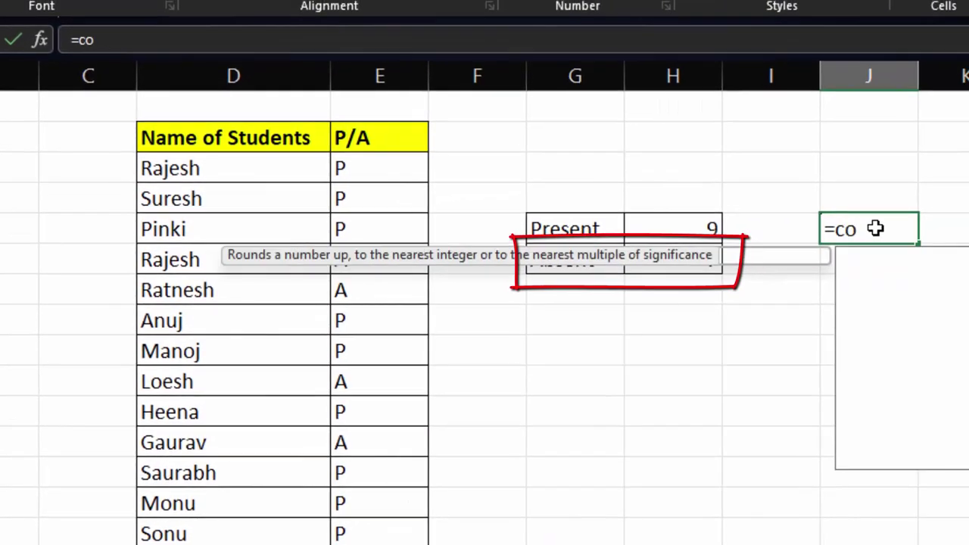
type("unti")
key("Tab")
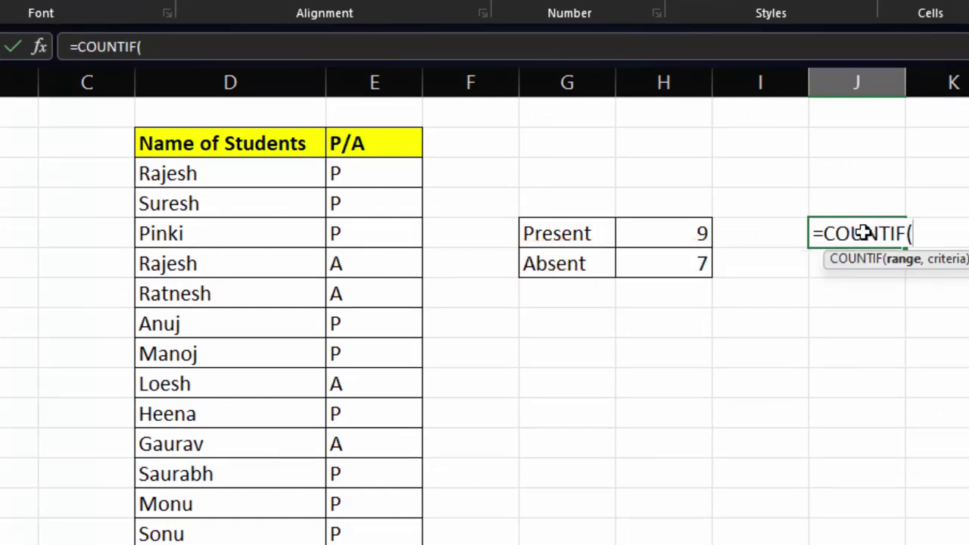
left_click(387, 85)
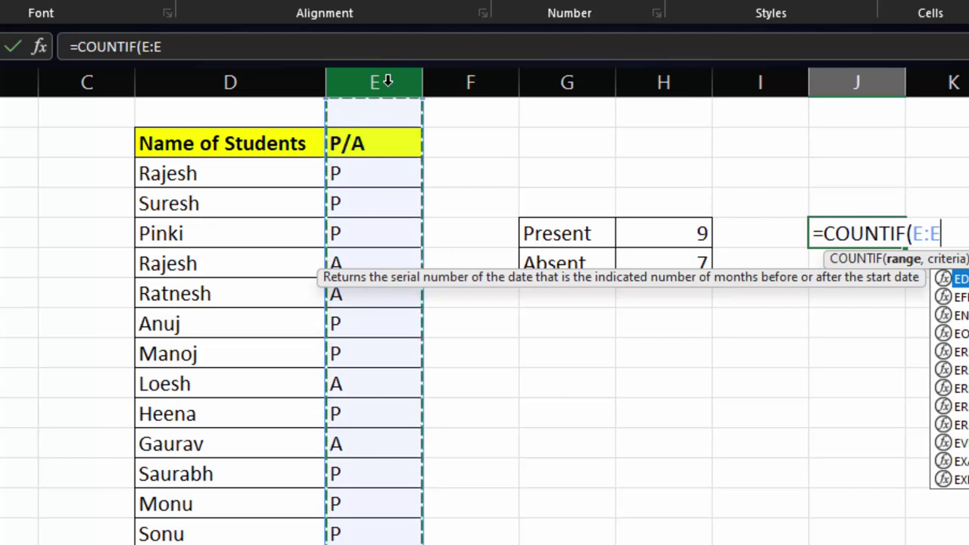
type(",P")
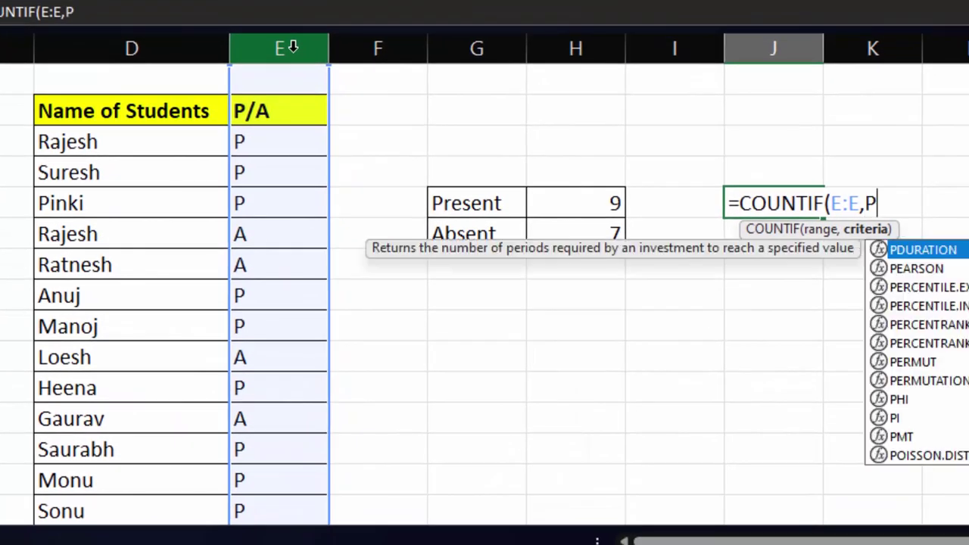
key("BackSpace")
type("\"P")
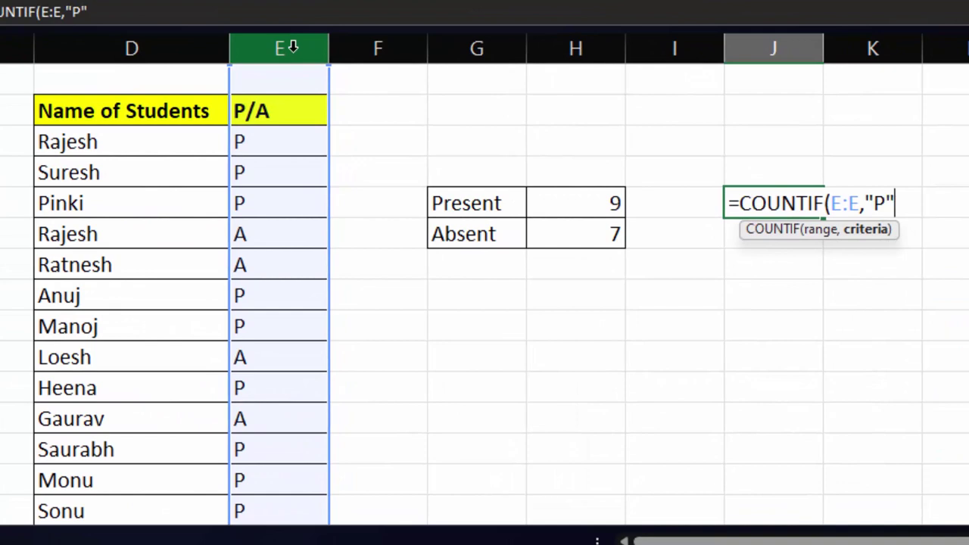
type(")")
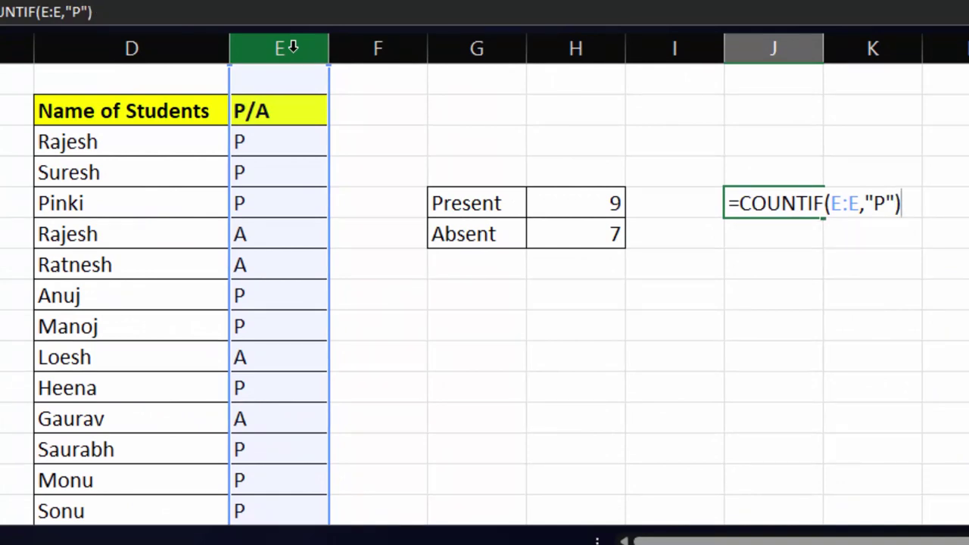
key("Return")
Label the Present and Absent rows with P and A in column I
left_click(788, 201)
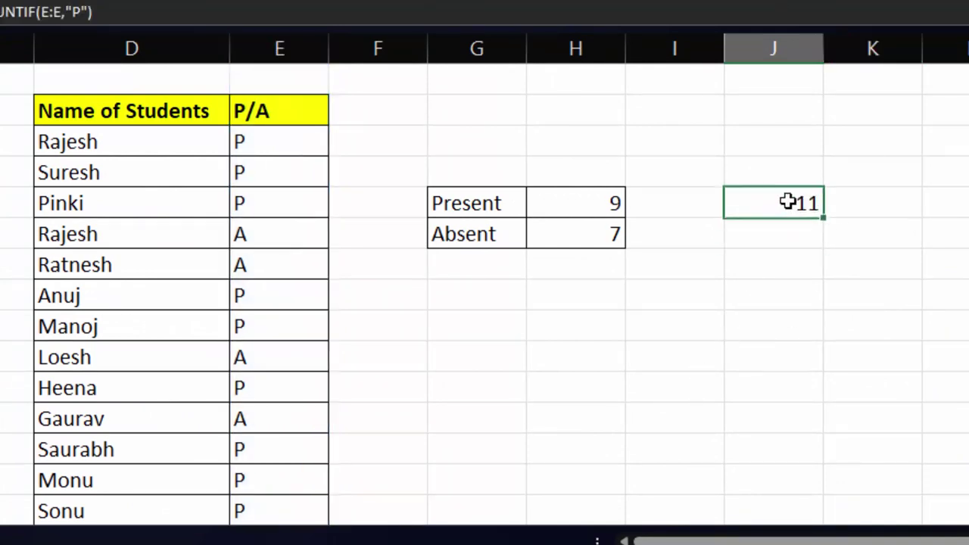
left_click(691, 207)
type("P")
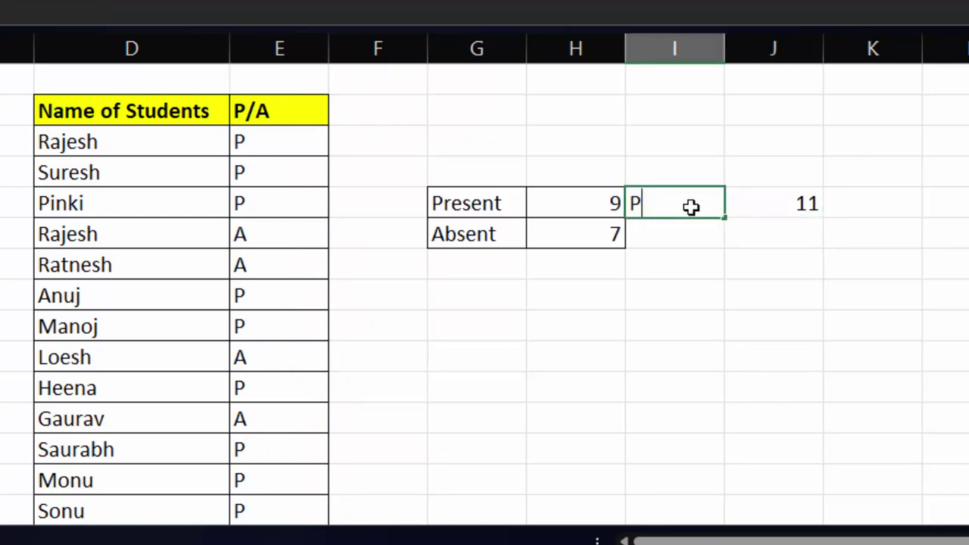
key("Return")
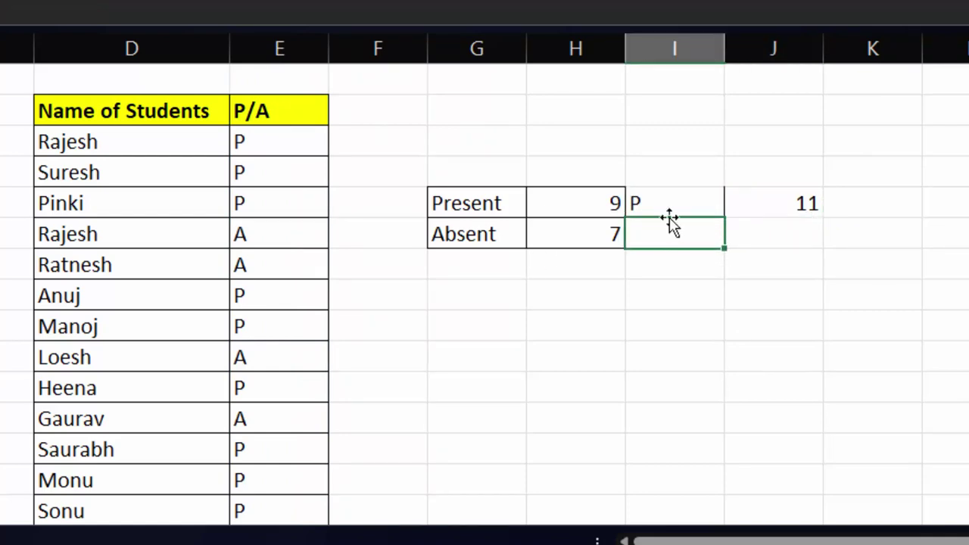
type("A")
left_click(779, 224)
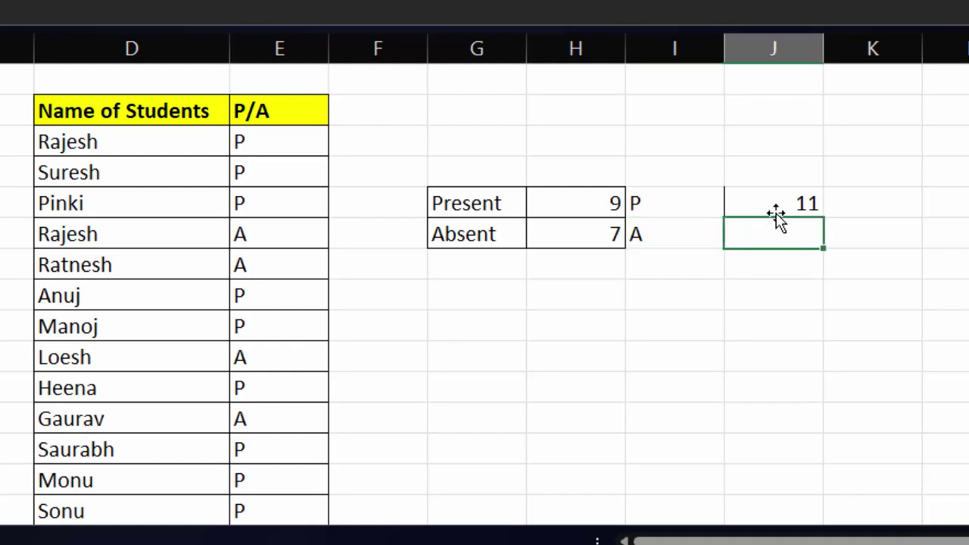
Enter =COUNTIF(E:E,"A") in J9 beside Absent, returning 7
type("=cou")
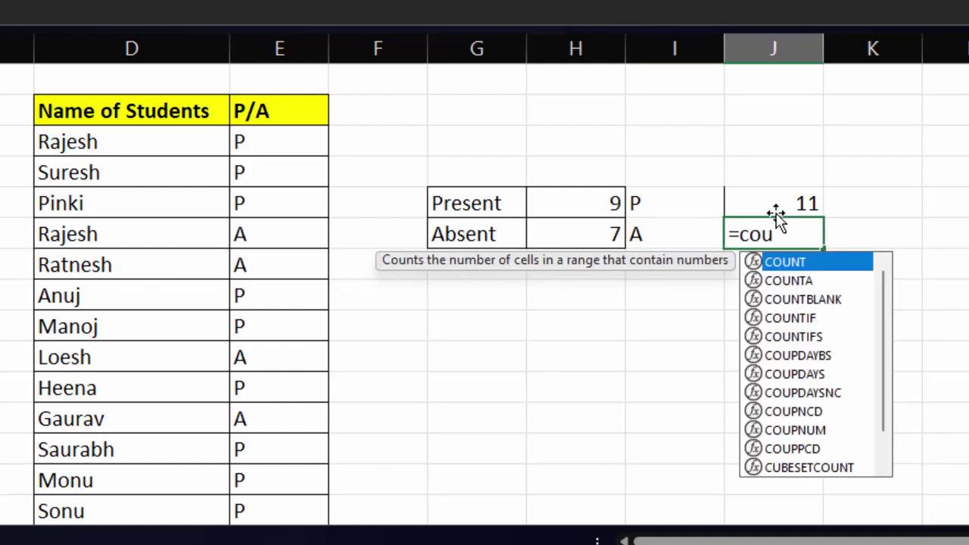
type("ntif")
key("Tab")
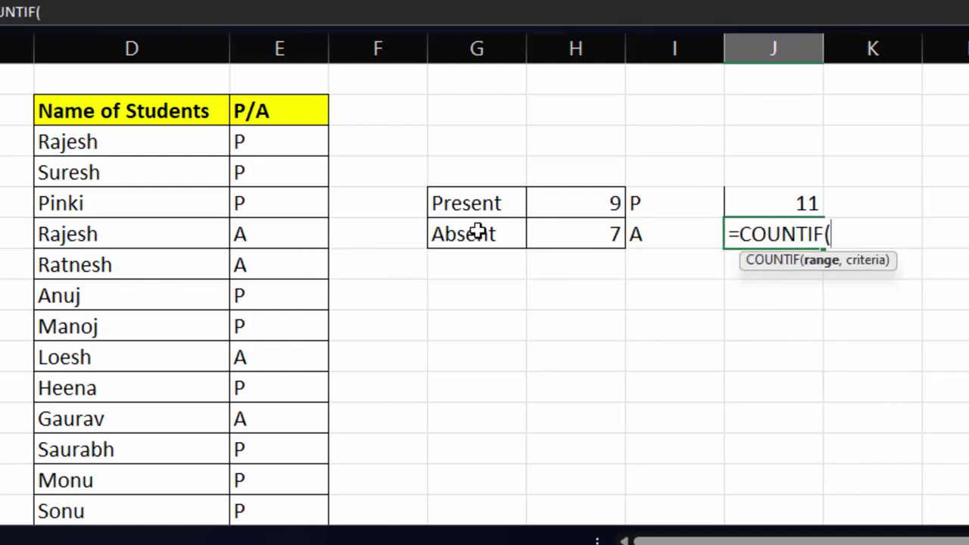
left_click(300, 49)
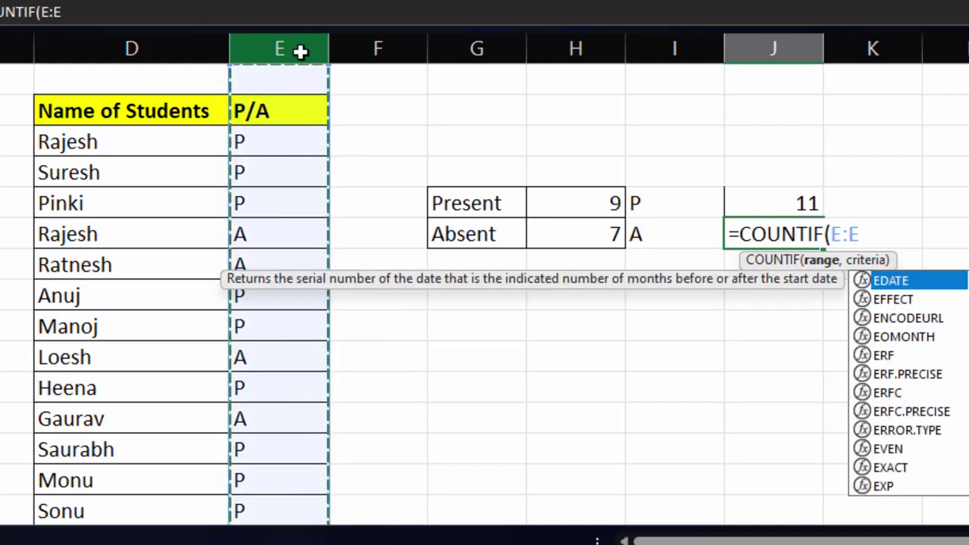
type(",\"a")
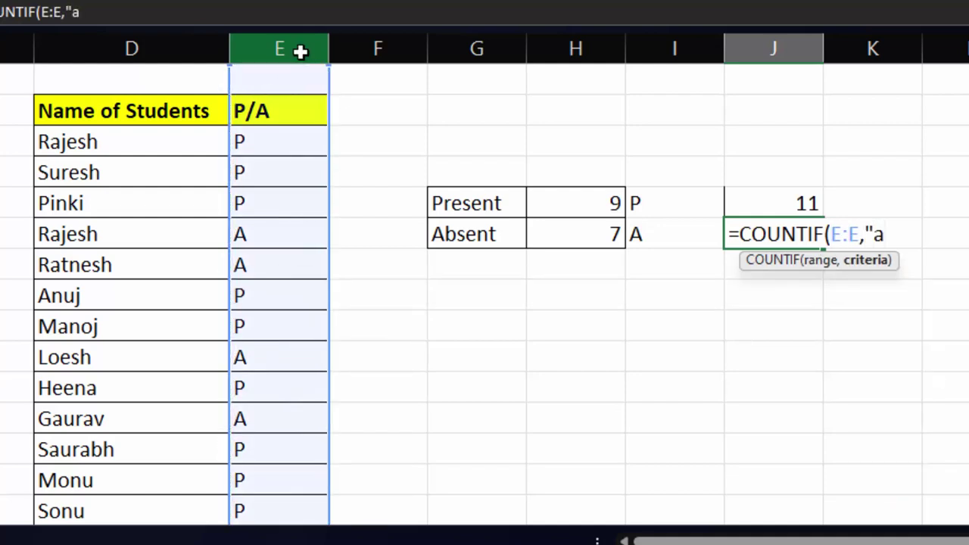
key("BackSpace")
type("a")
type("A")
key("Return")
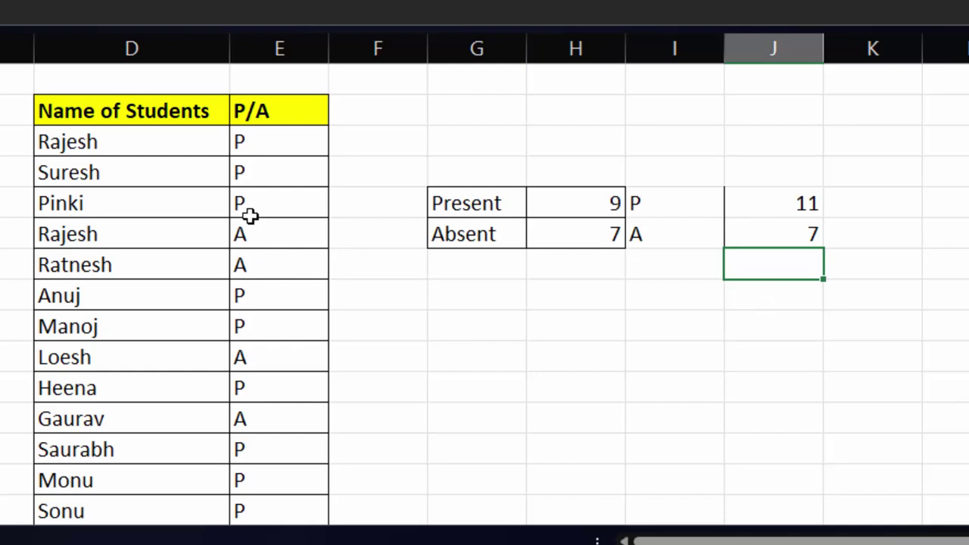
Type the name Suman in the empty row below Surabhi
scroll(337, 482, "down", 3)
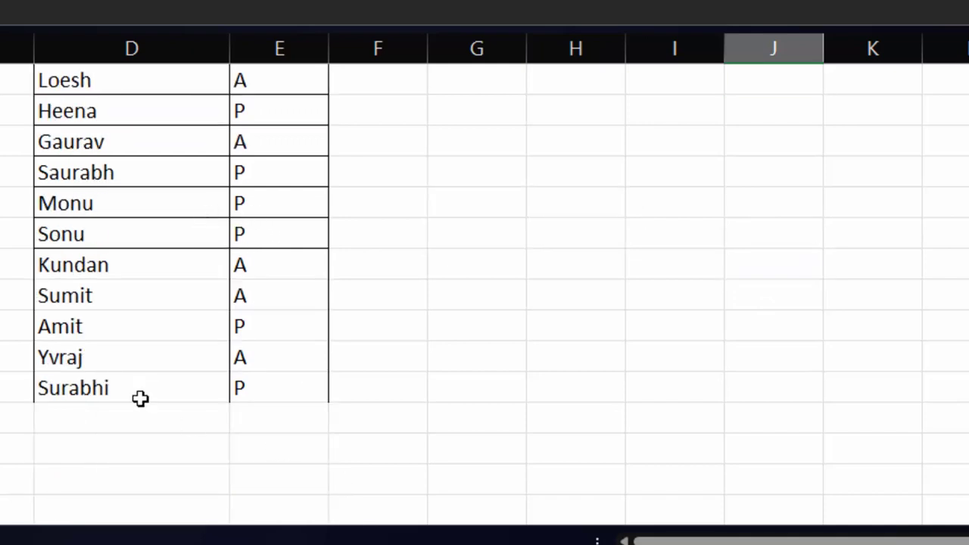
left_click(146, 414)
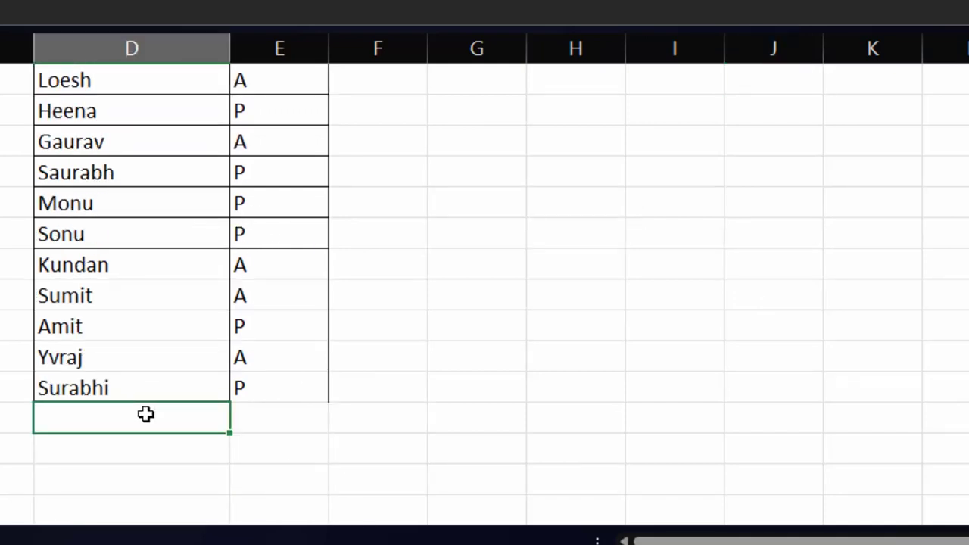
type("sUMA")
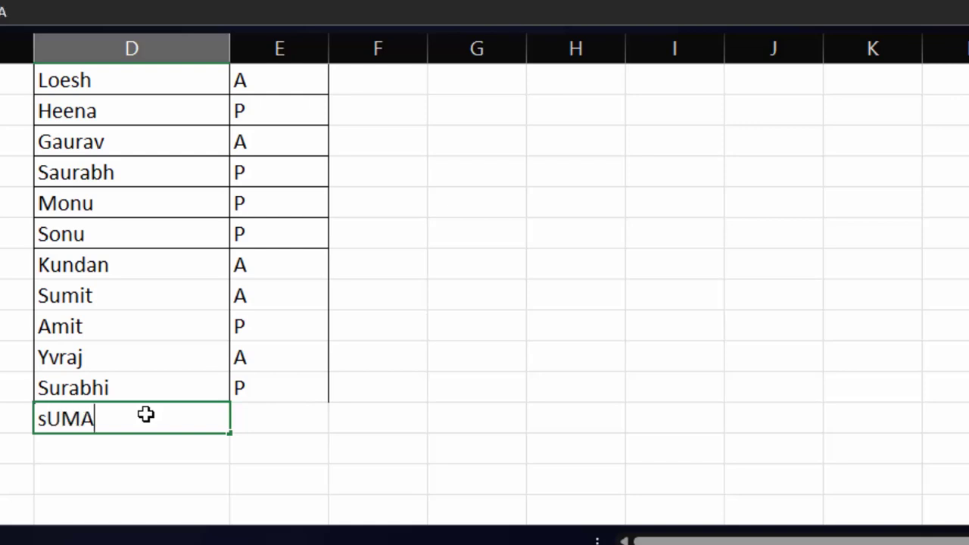
type("N")
key("BackSpace")
key("BackSpace")
key("BackSpace")
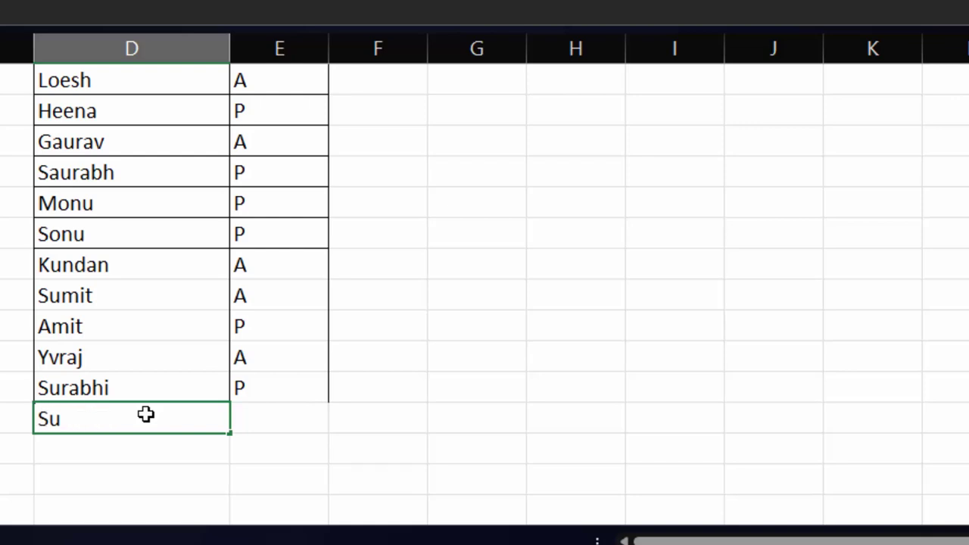
type("man")
key("Return")
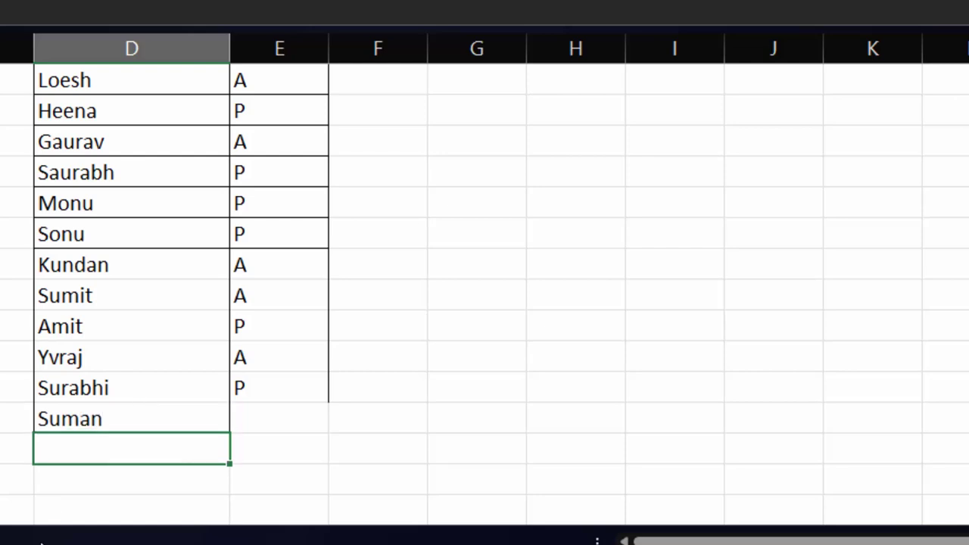
Mark Suman A and check that J9's absent count rises to 8
left_click(296, 426)
type("A")
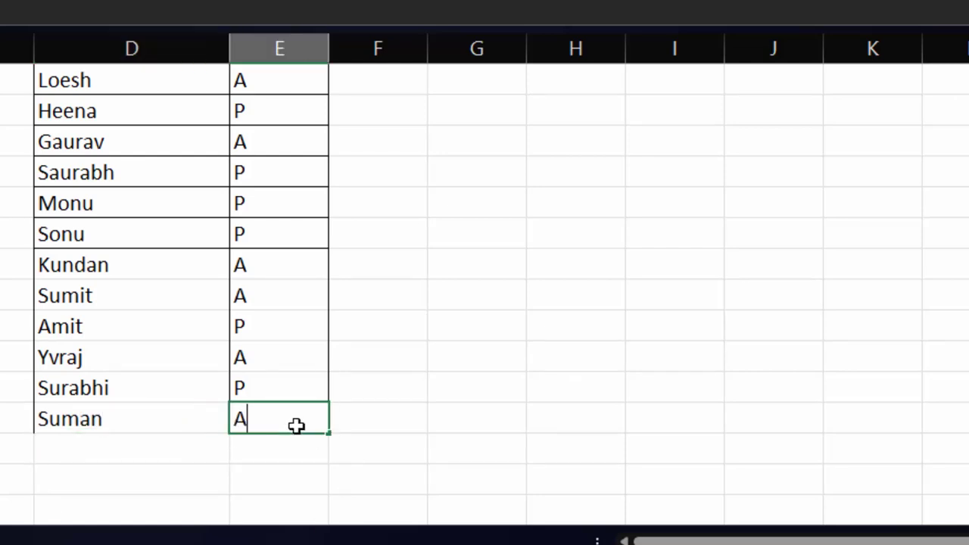
key("Return")
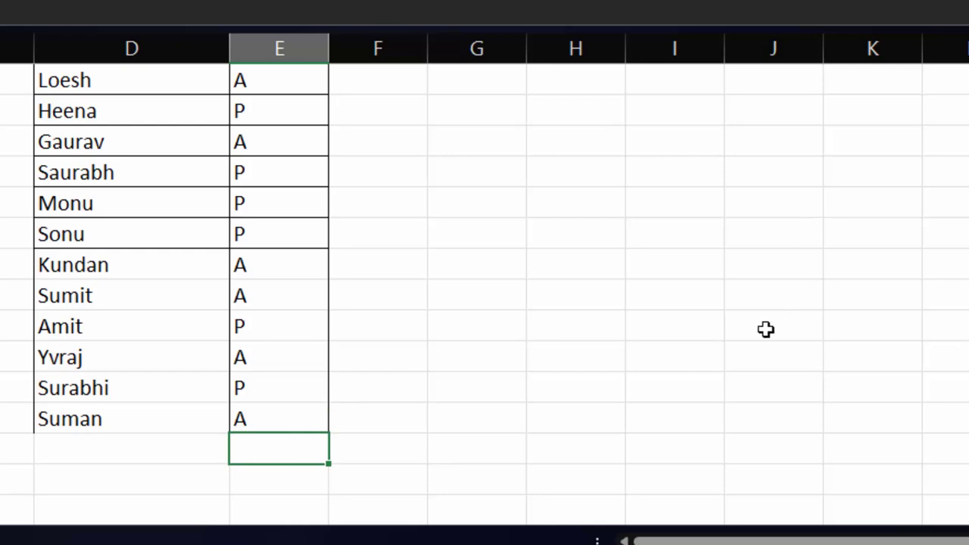
scroll(754, 344, "up", 3)
left_click(790, 237)
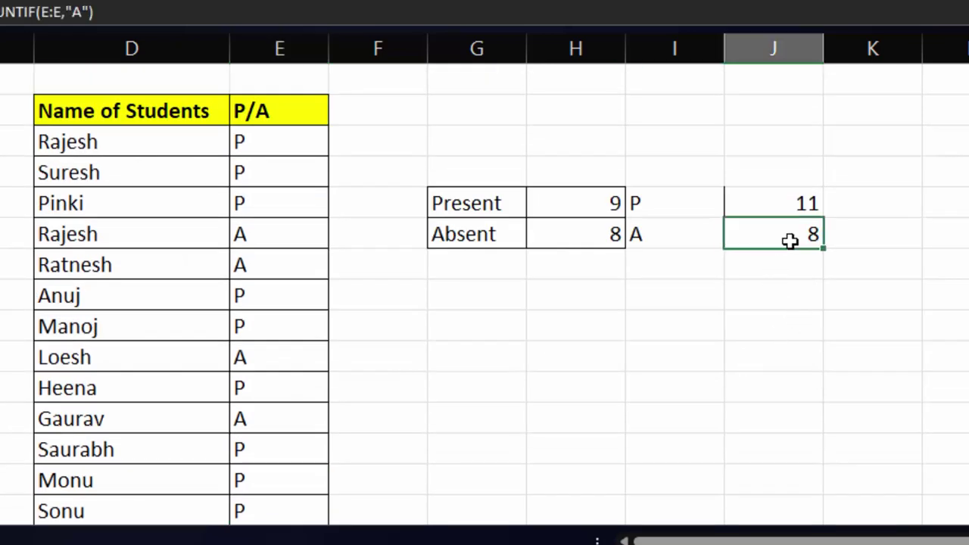
scroll(526, 350, "down", 2)
scroll(495, 356, "up", 2)
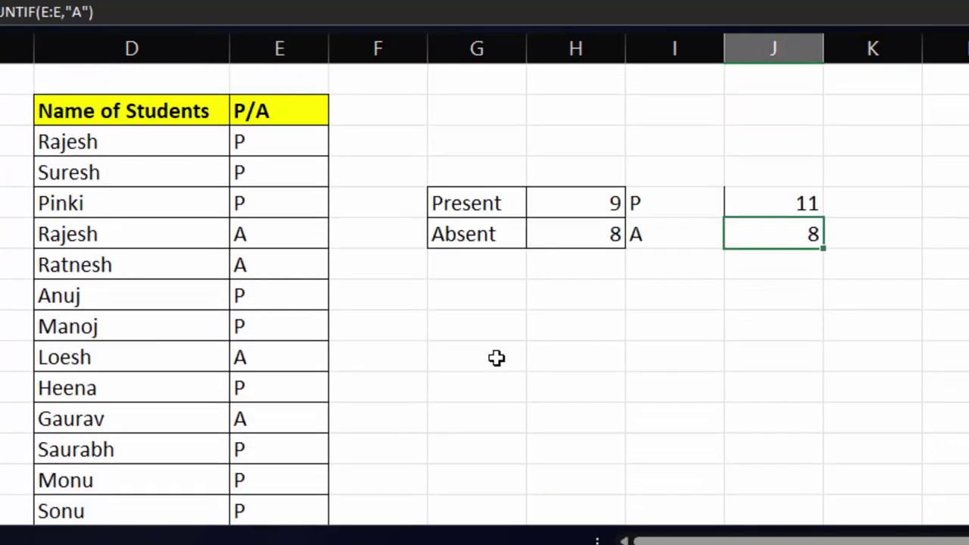
scroll(11, 427, "down", 2)
Correct the misspelled name Yvraj to Yuvraj
scroll(78, 487, "down", 2)
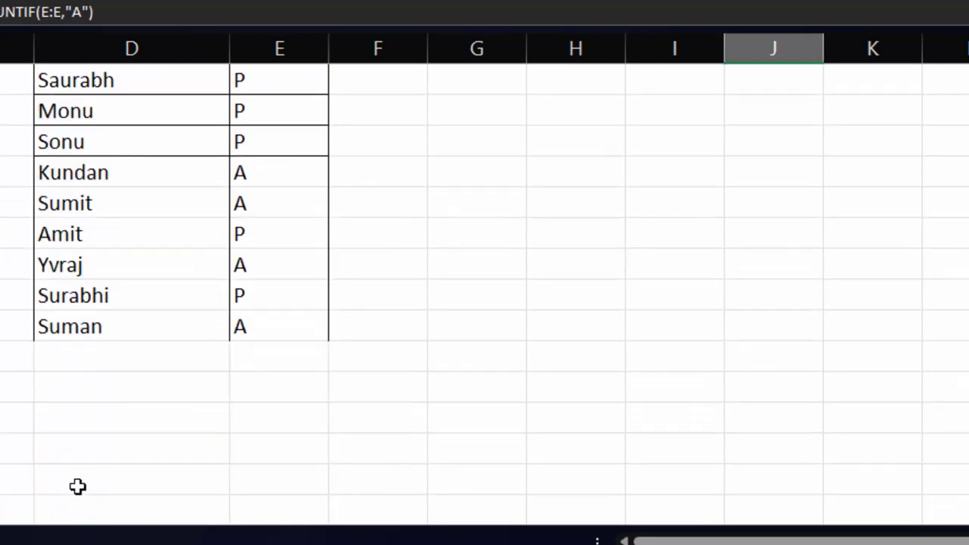
scroll(80, 371, "down", 1)
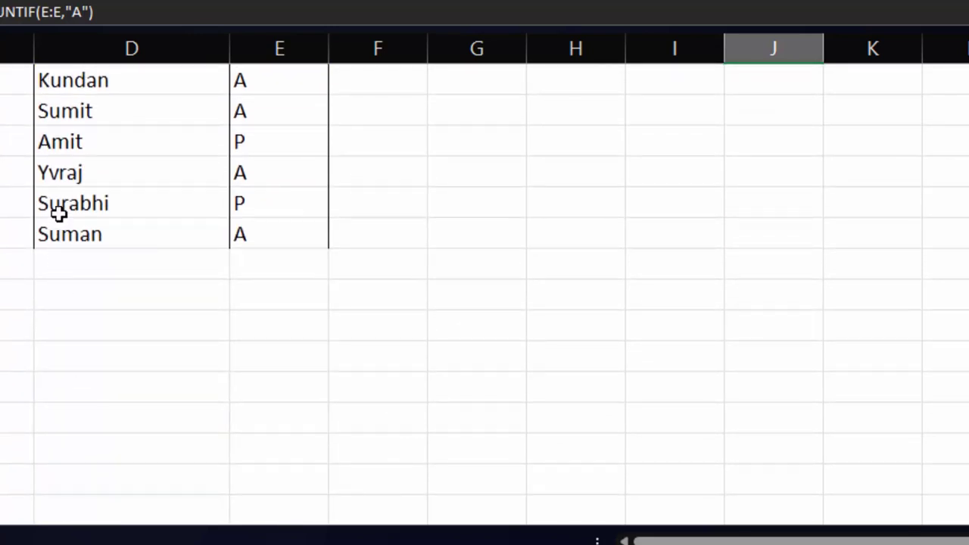
left_click(47, 173)
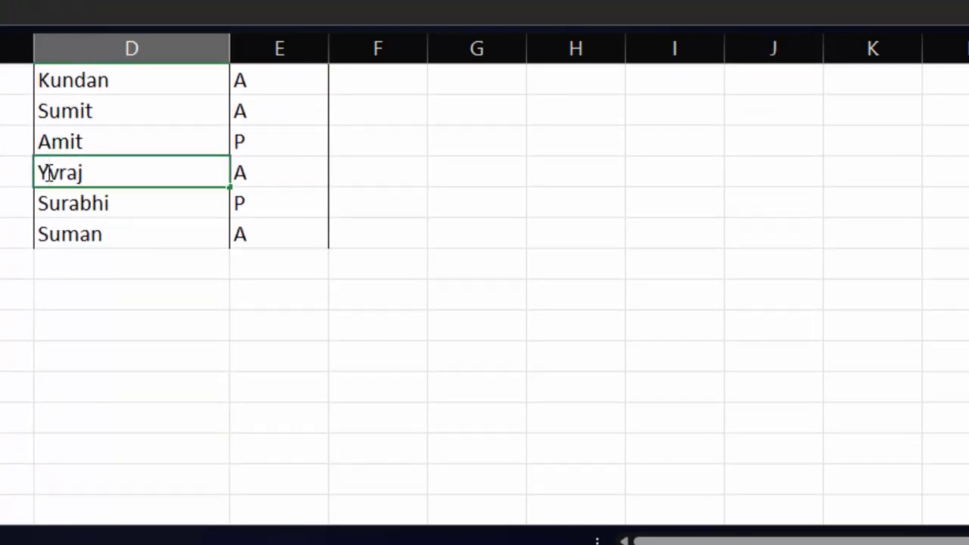
type("u")
left_click(47, 203)
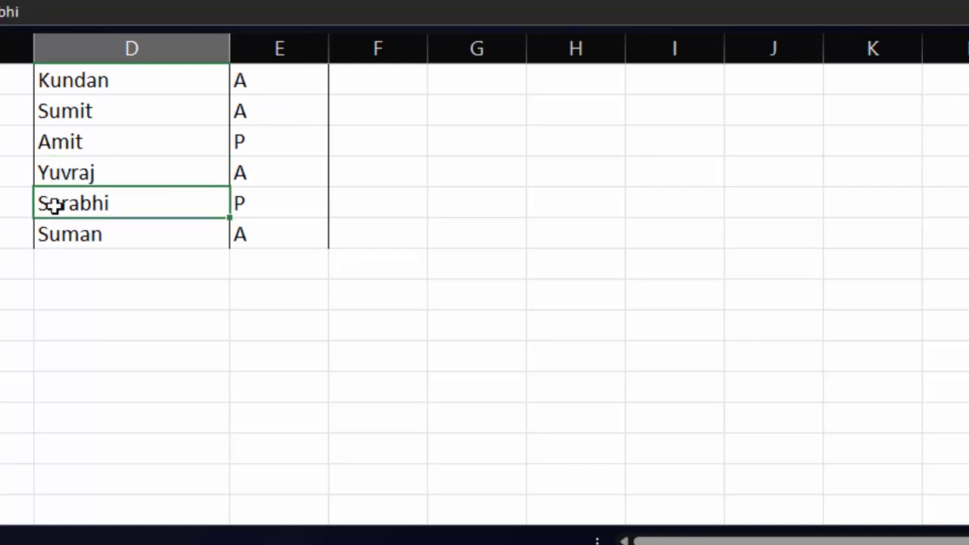
Add student Urmila marked P, raising the column J present count to 12
left_click(88, 269)
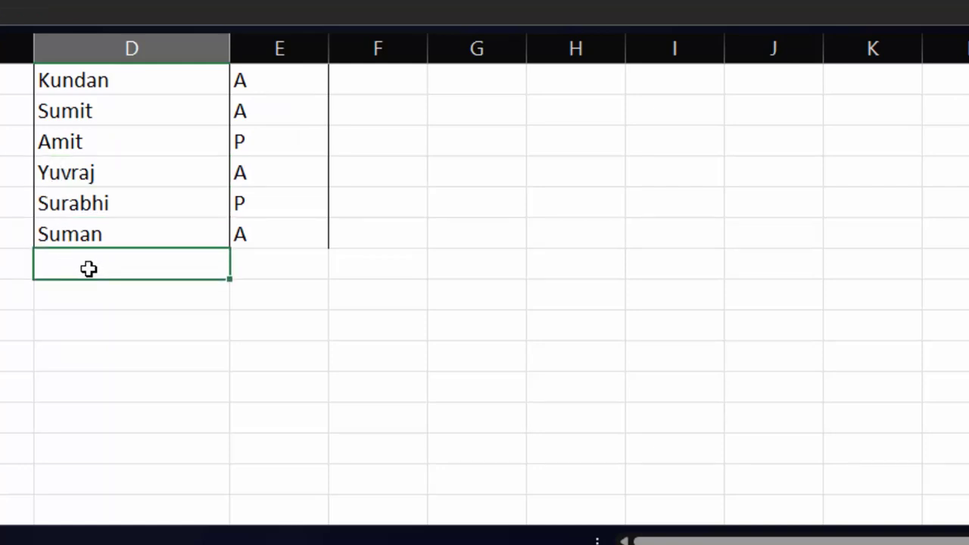
type("Urmila")
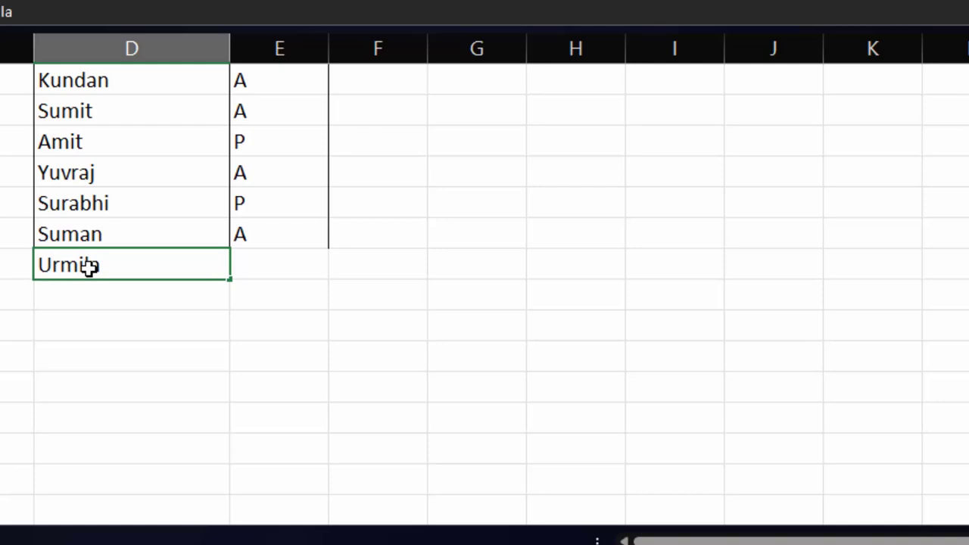
left_click(284, 263)
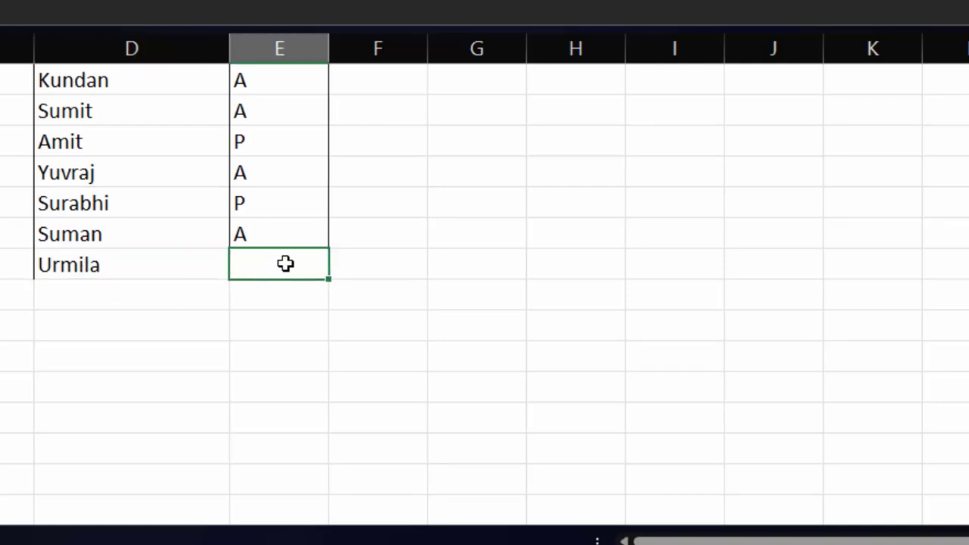
type("P")
left_click(576, 247)
scroll(576, 252, "up", 4)
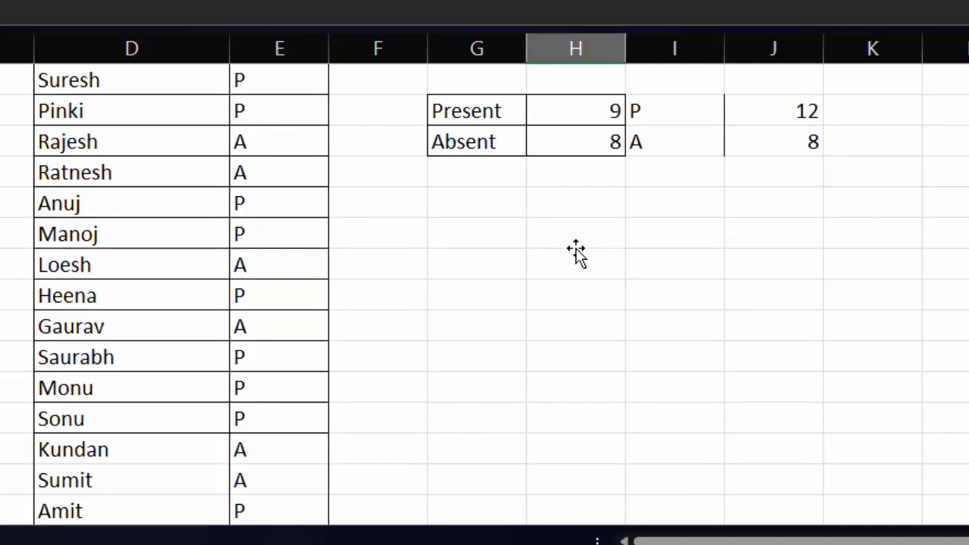